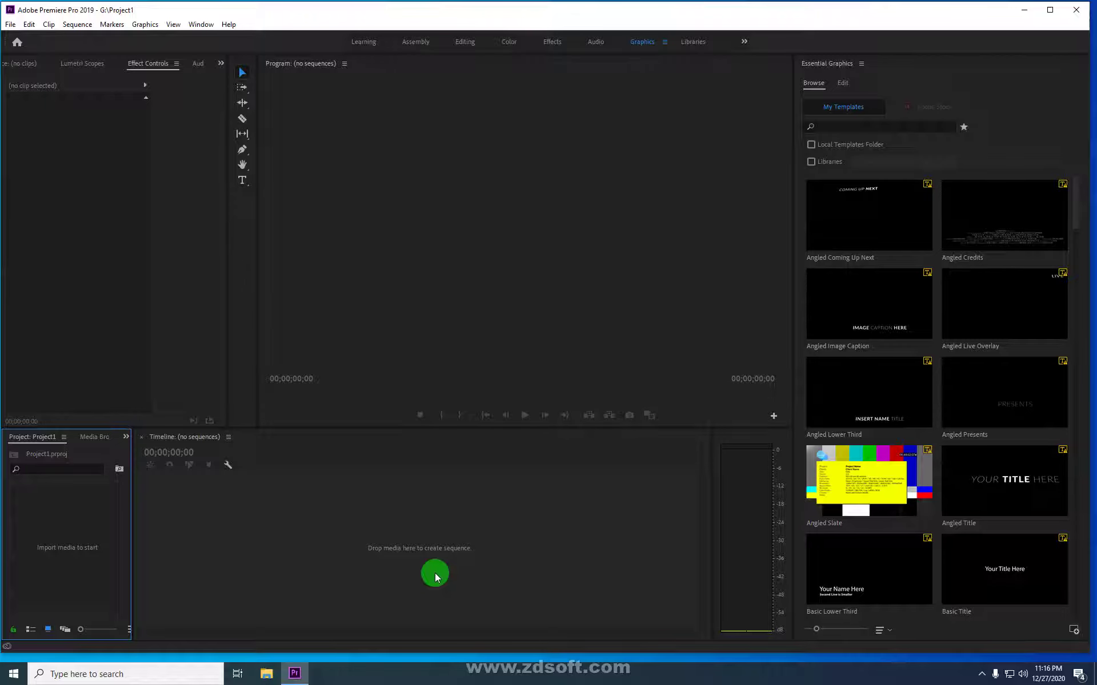
Open the G:\EDITED\video folder of event clips in File Explorer.
click(269, 675)
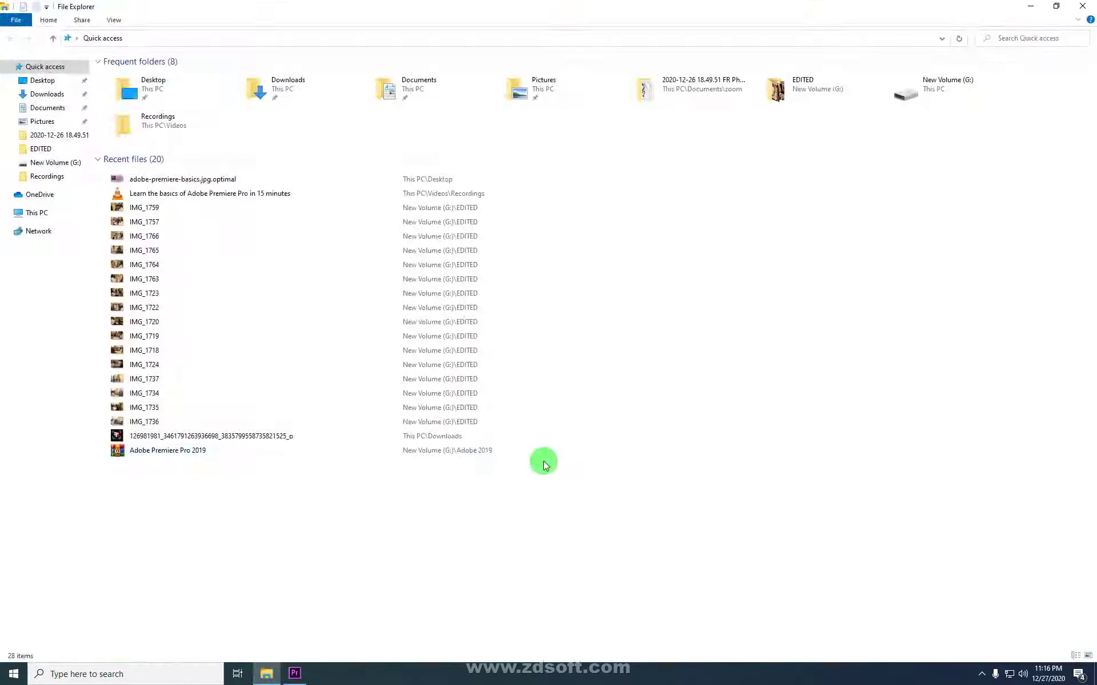
double_click(153, 140)
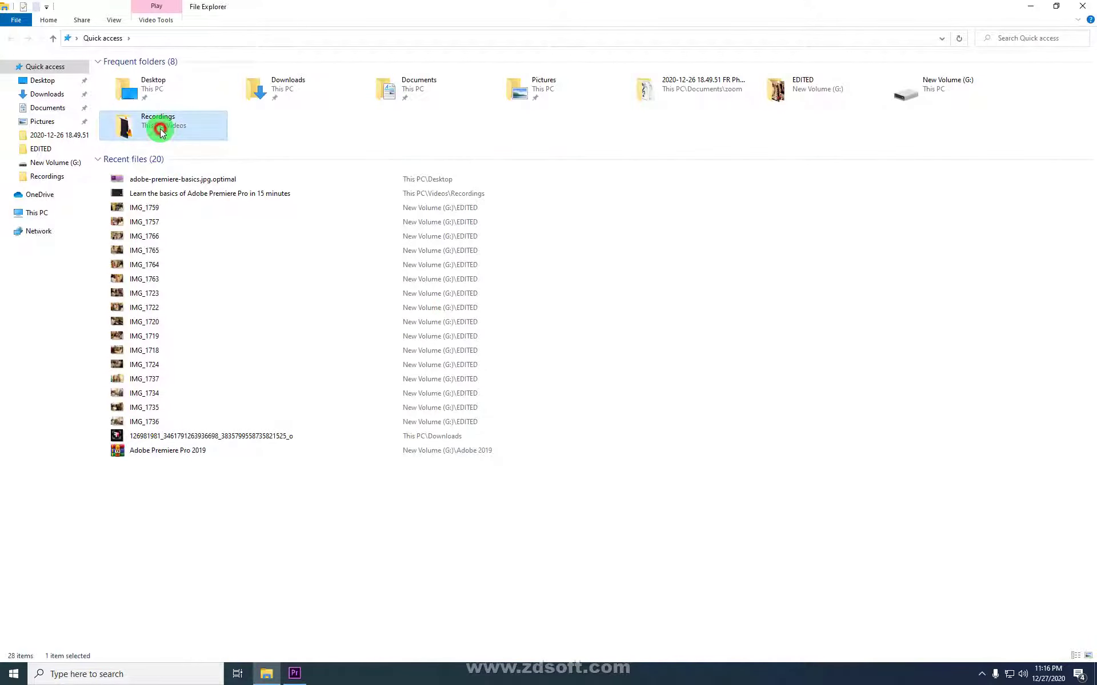
click(198, 110)
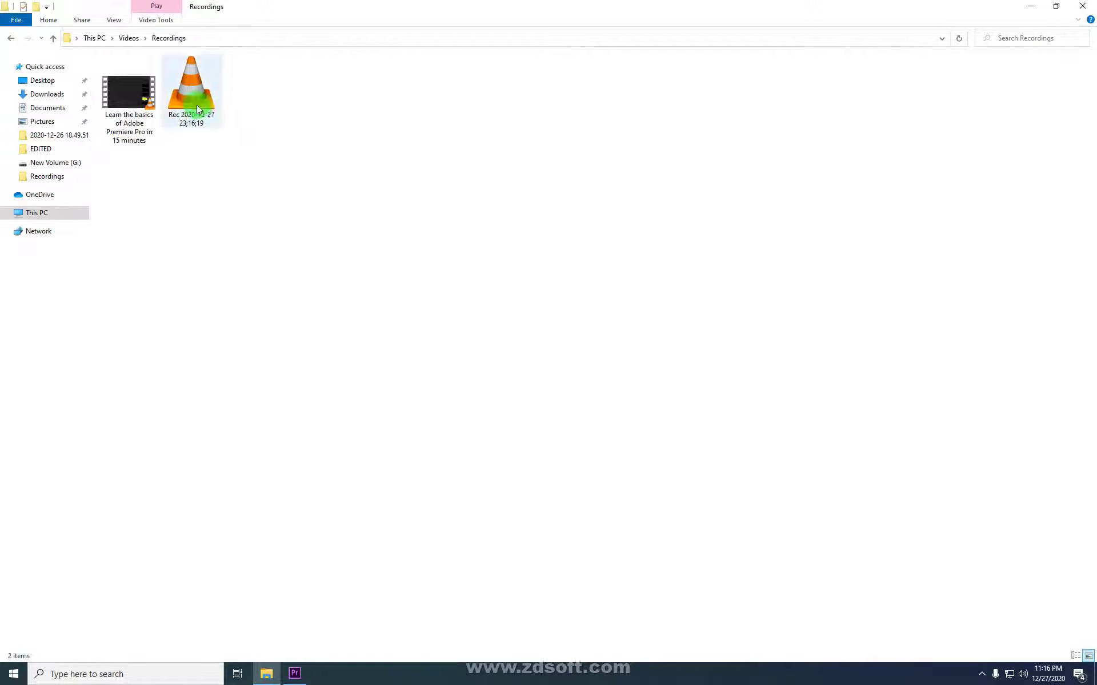
click(68, 210)
double_click(753, 169)
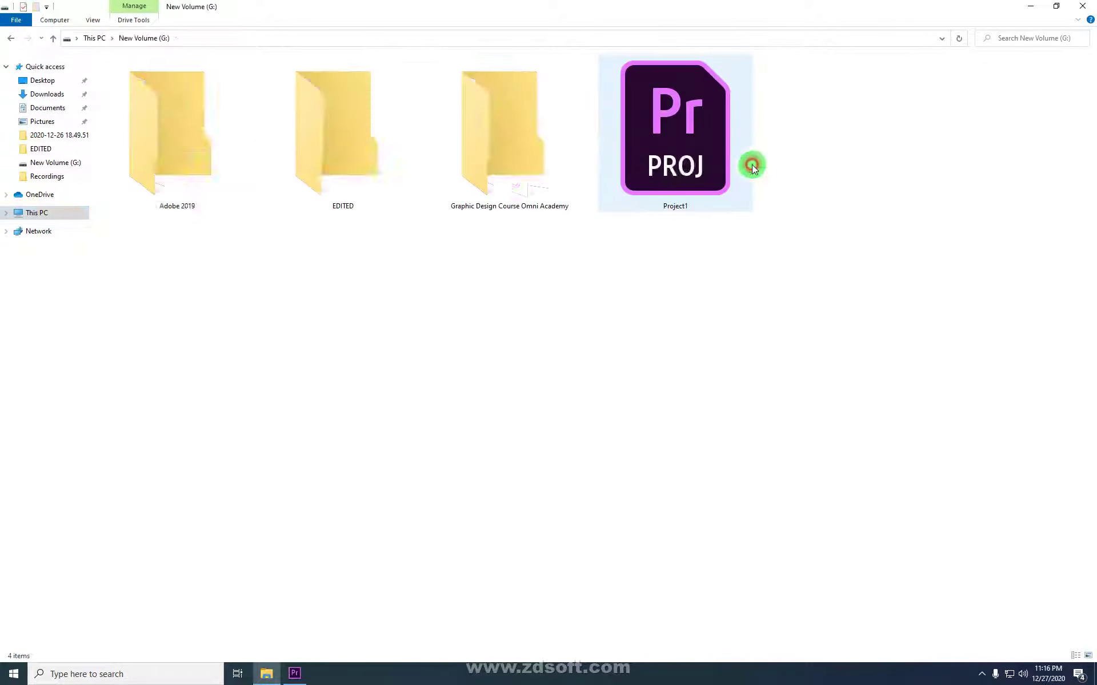
click(360, 167)
double_click(363, 167)
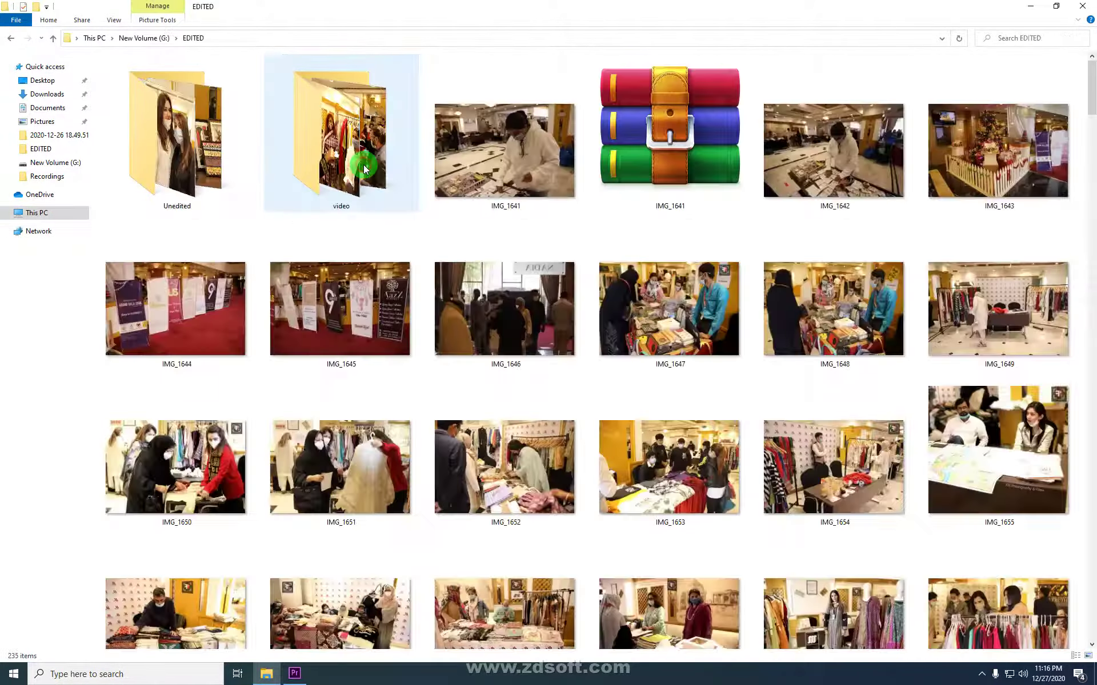
double_click(358, 167)
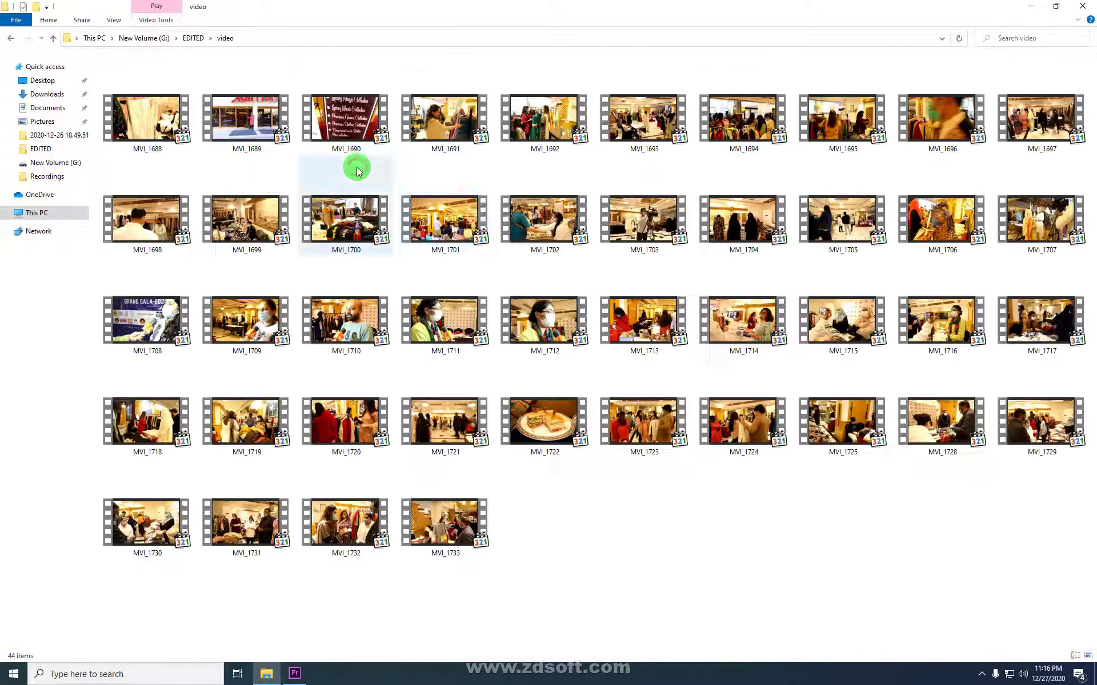
Drag MVI_1689 and then MVI_1690 onto Premiere's timeline track V1.
mouse_move(247, 120)
mouse_down()
mouse_move(343, 678)
mouse_move(392, 525)
mouse_up()
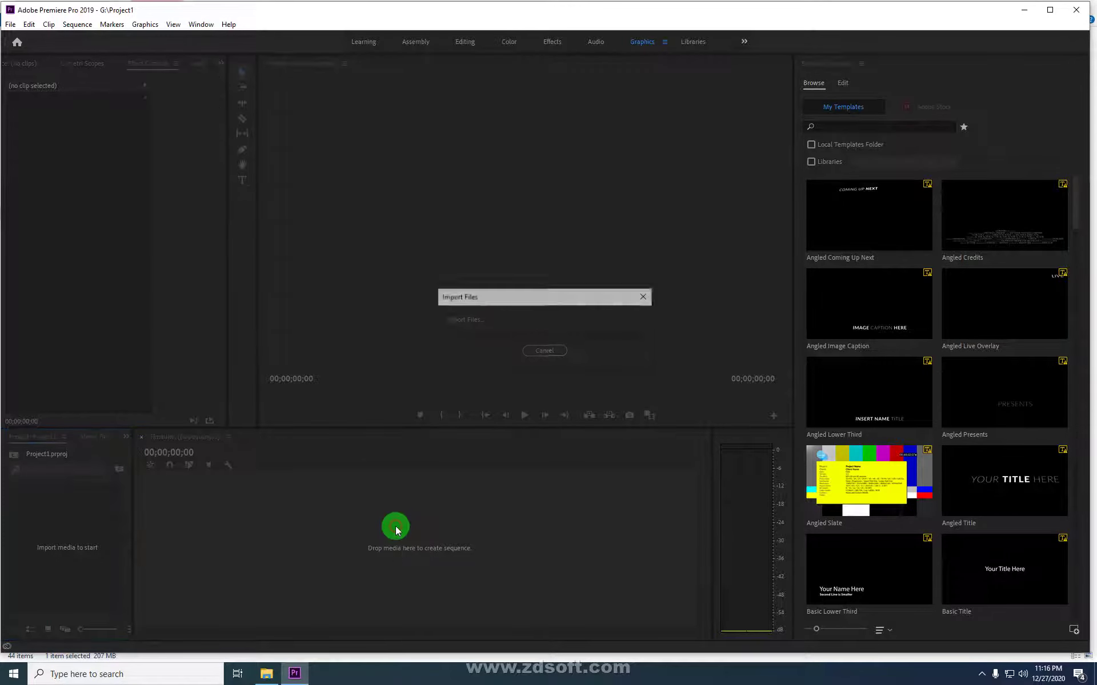
click(1023, 10)
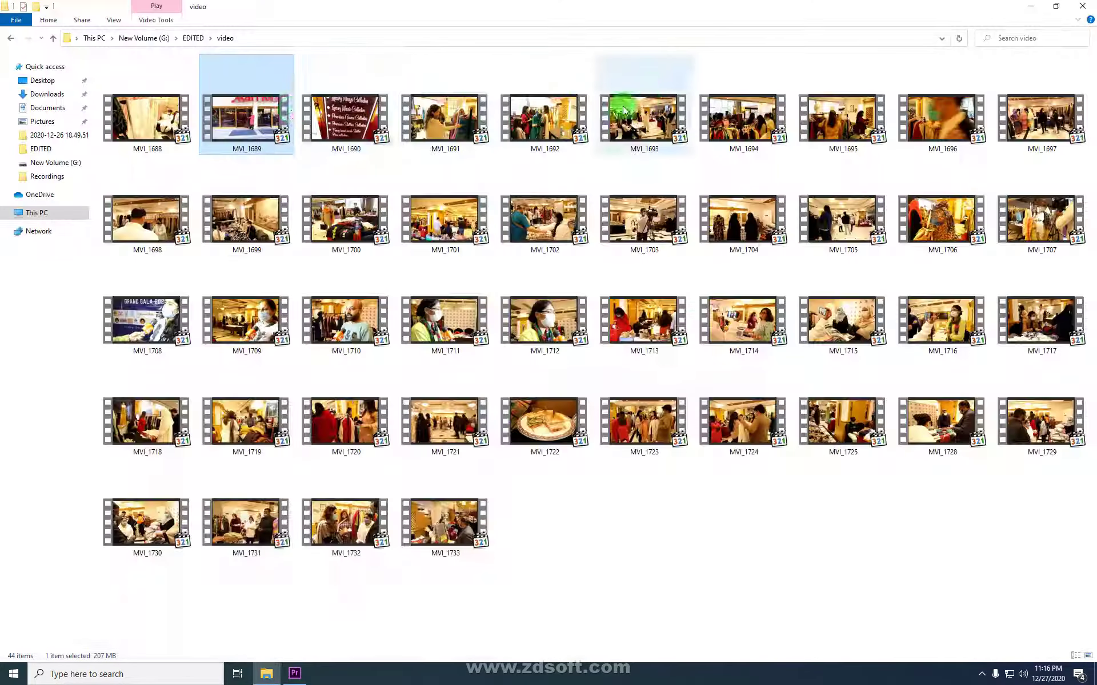
drag(303, 123, 306, 679)
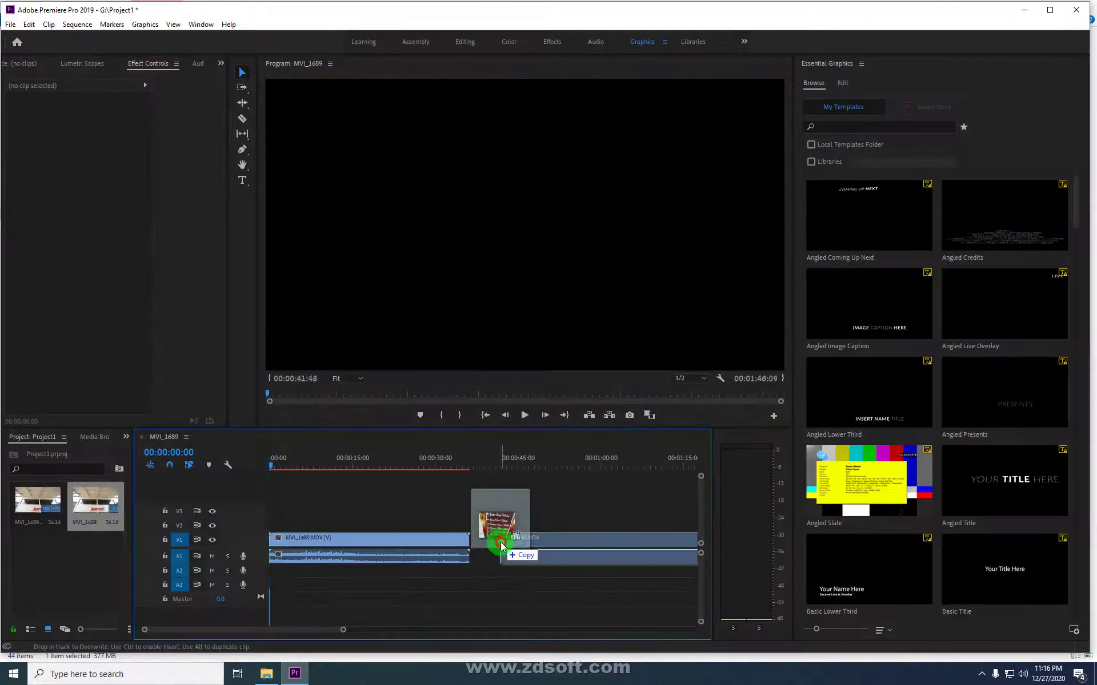
drag(306, 679, 469, 548)
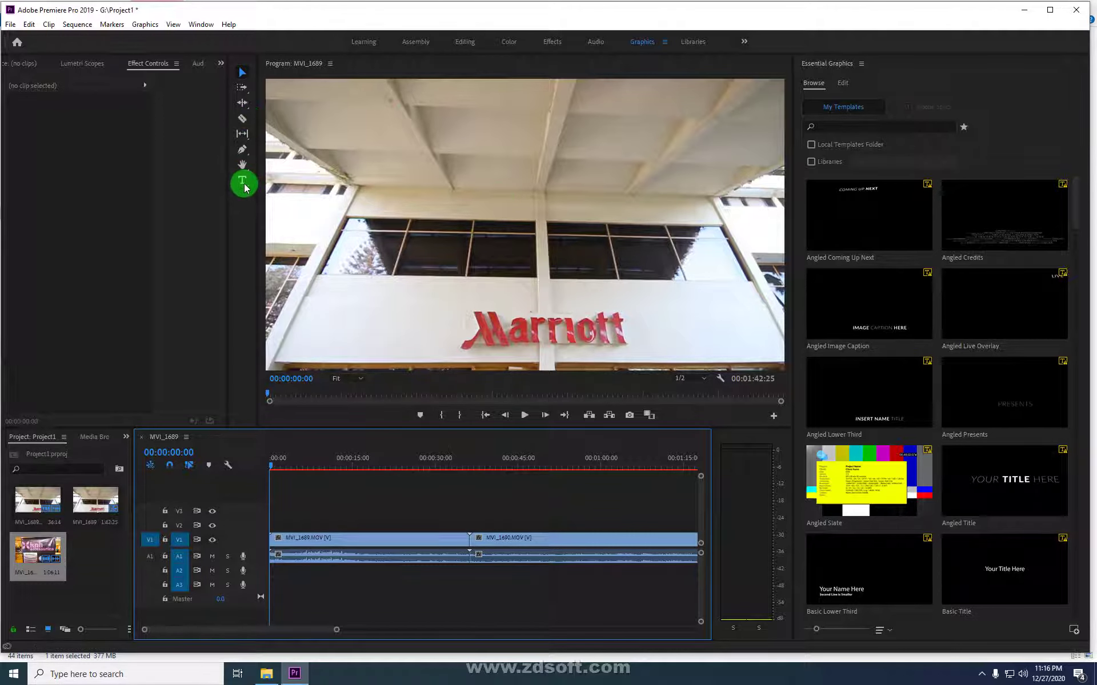
Raise the monitor/timeline divider and widen the Project bin so clip thumbnails grow.
click(242, 120)
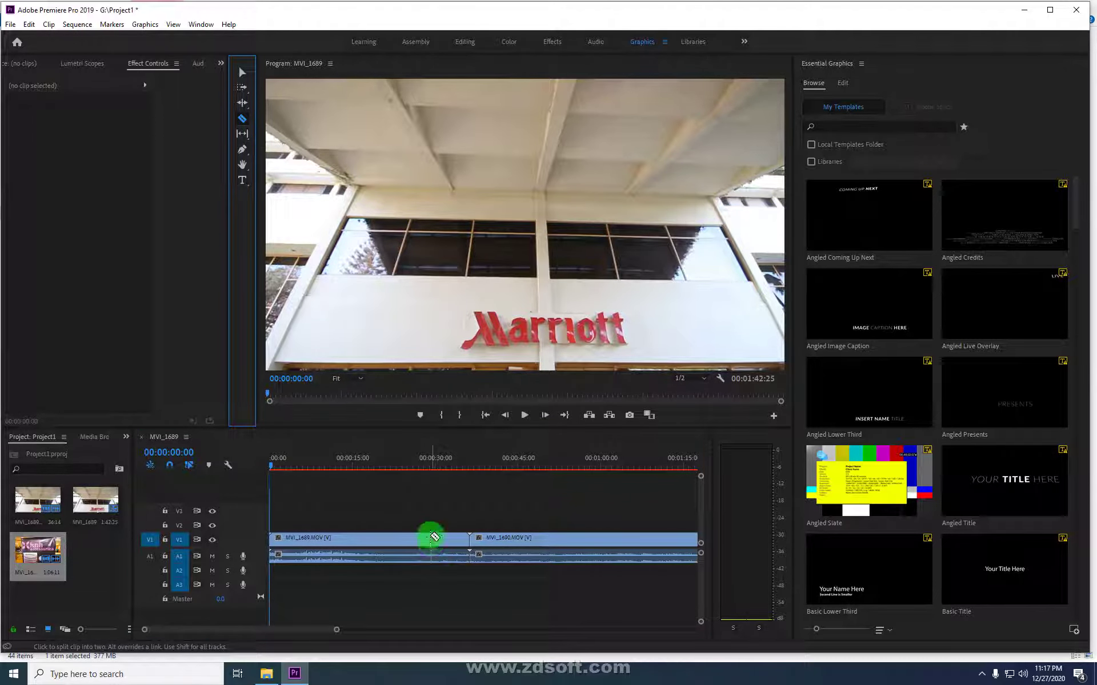
click(242, 72)
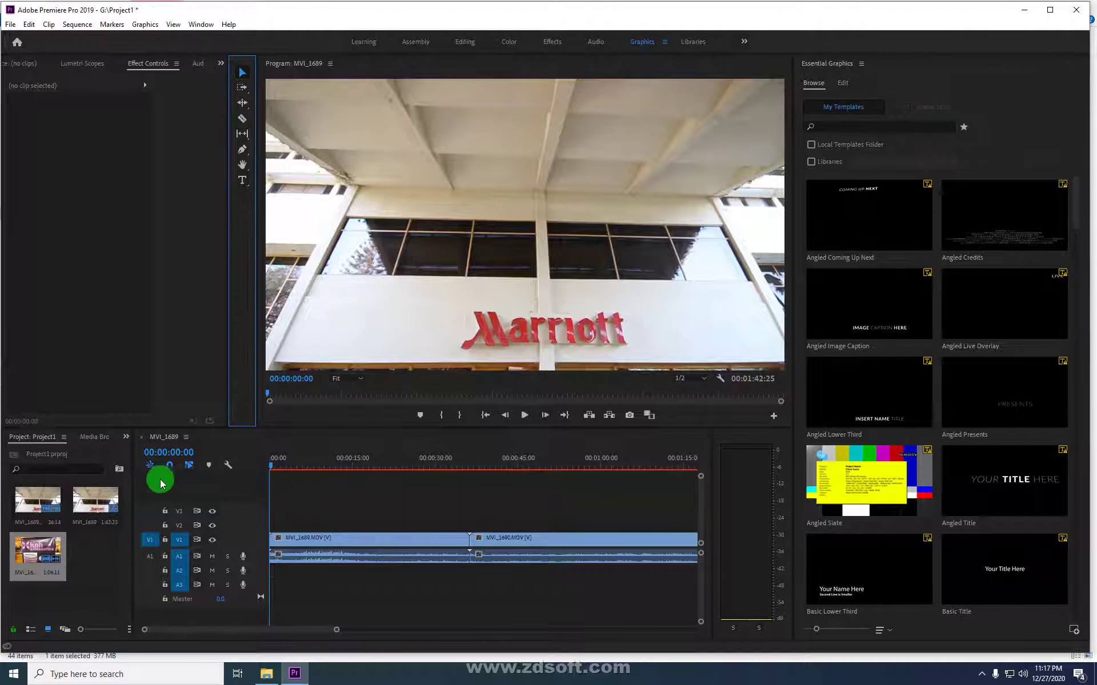
drag(139, 427, 174, 311)
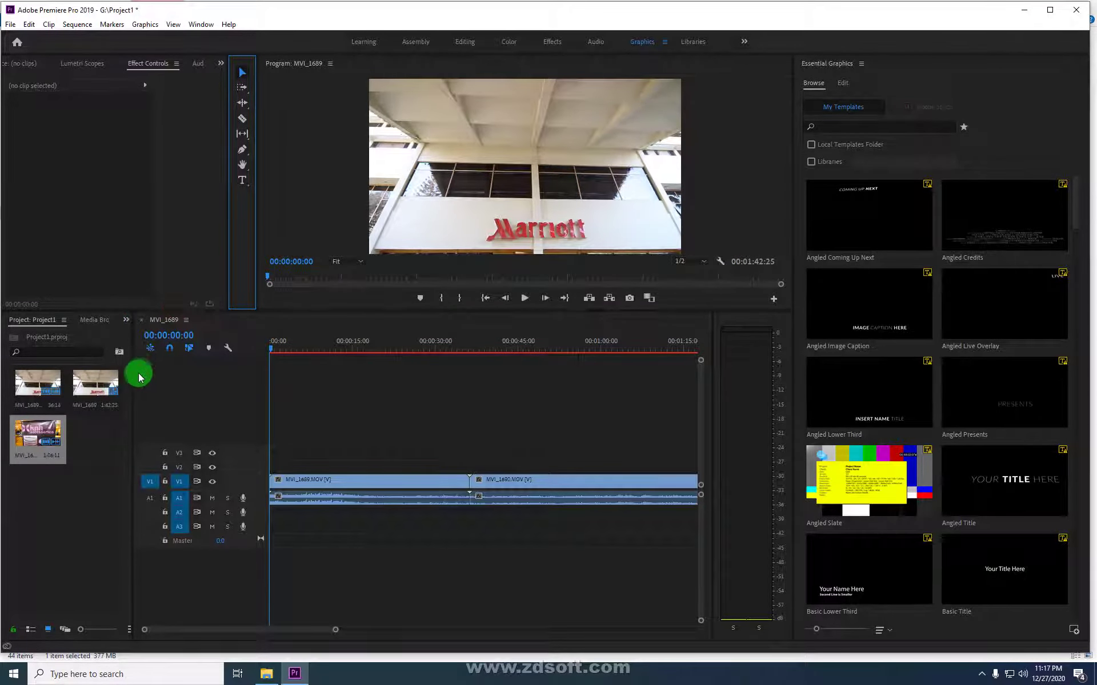
drag(132, 378, 290, 411)
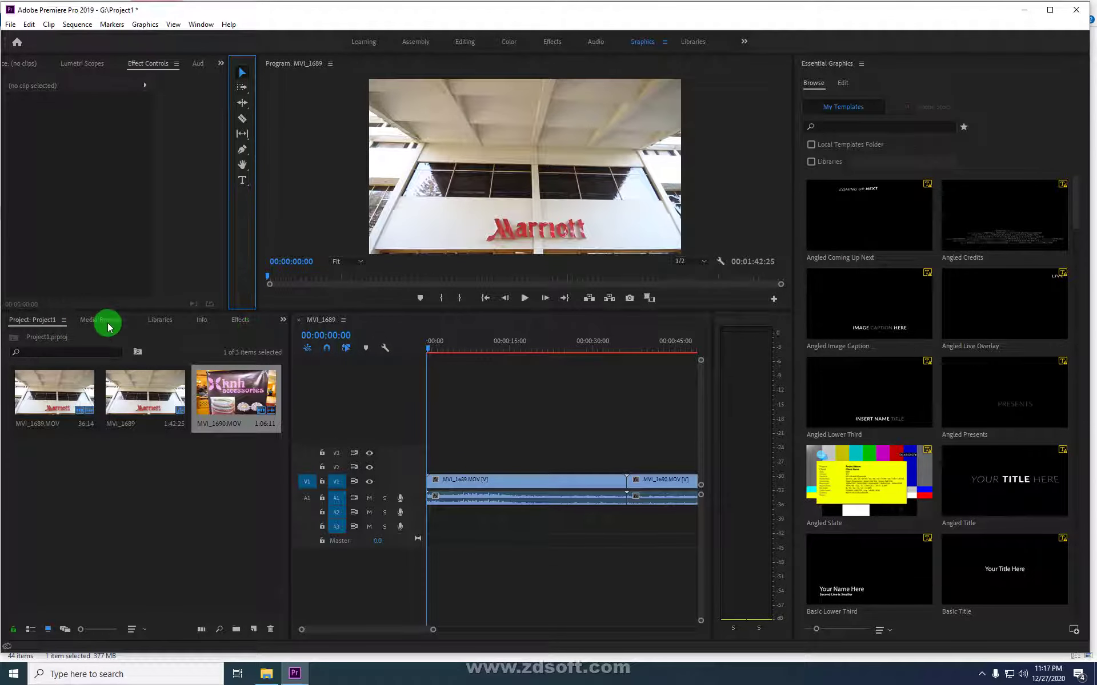
click(47, 323)
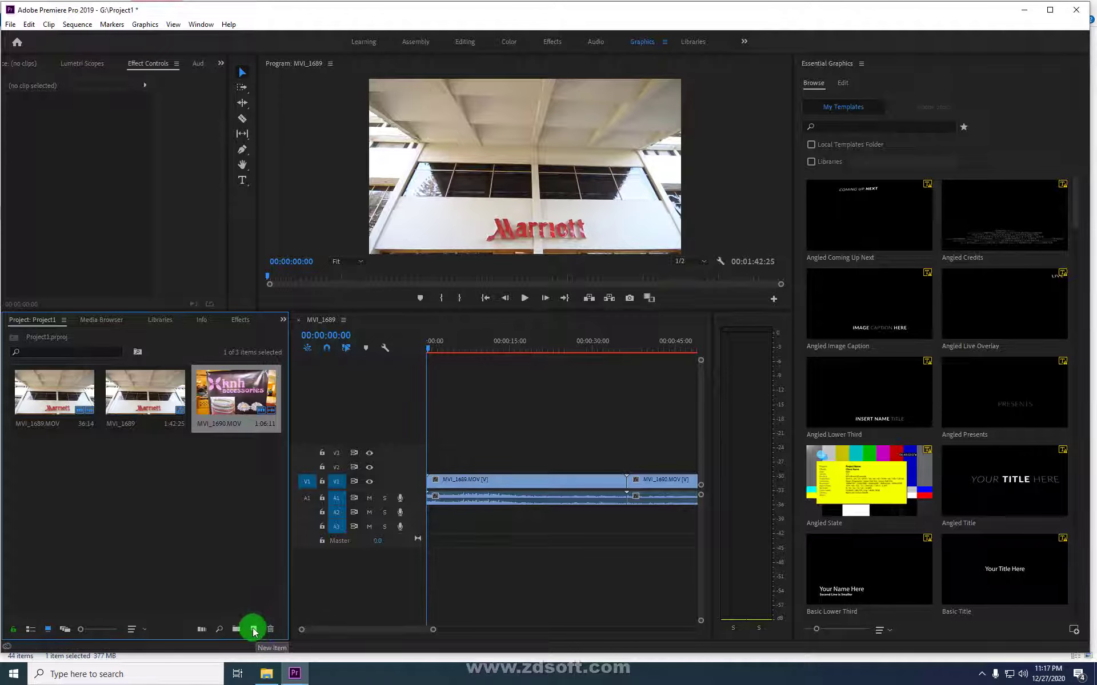
click(254, 630)
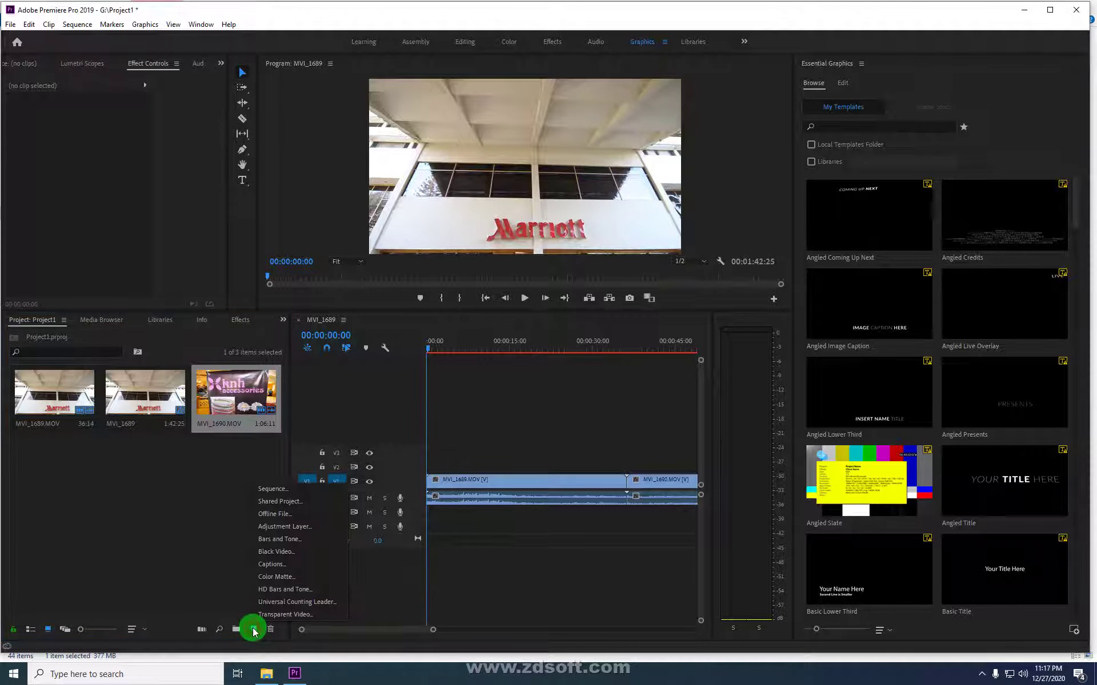
Create an Adjustment Layer at 1280×720, 50 fps, square pixels, accepting the default settings.
click(275, 530)
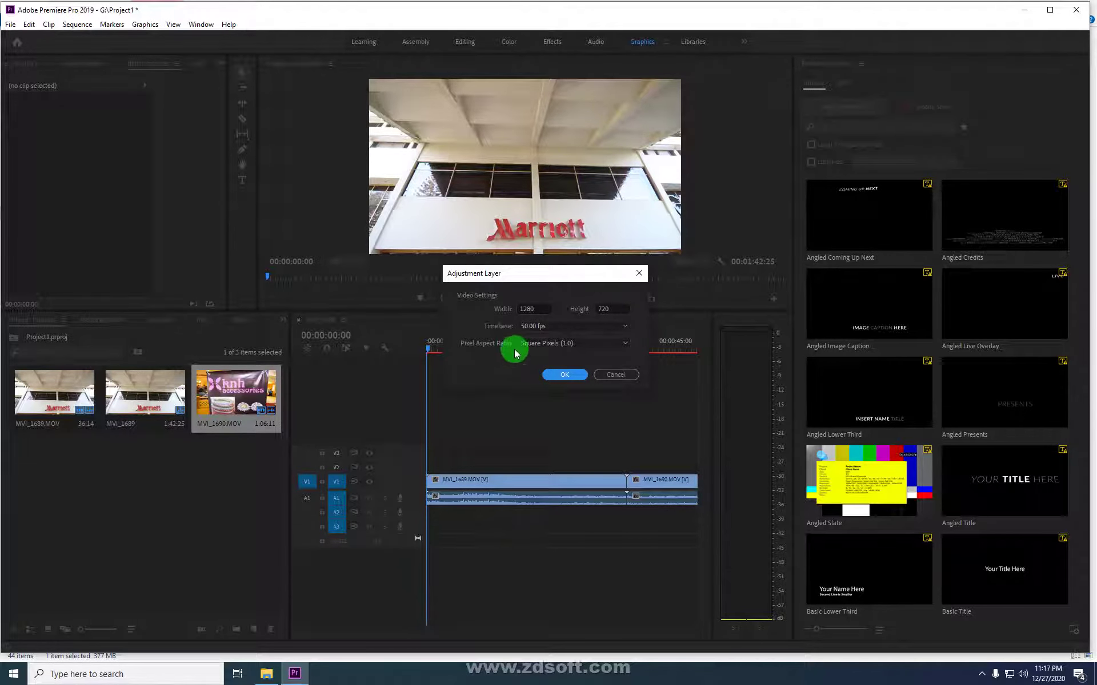
click(553, 374)
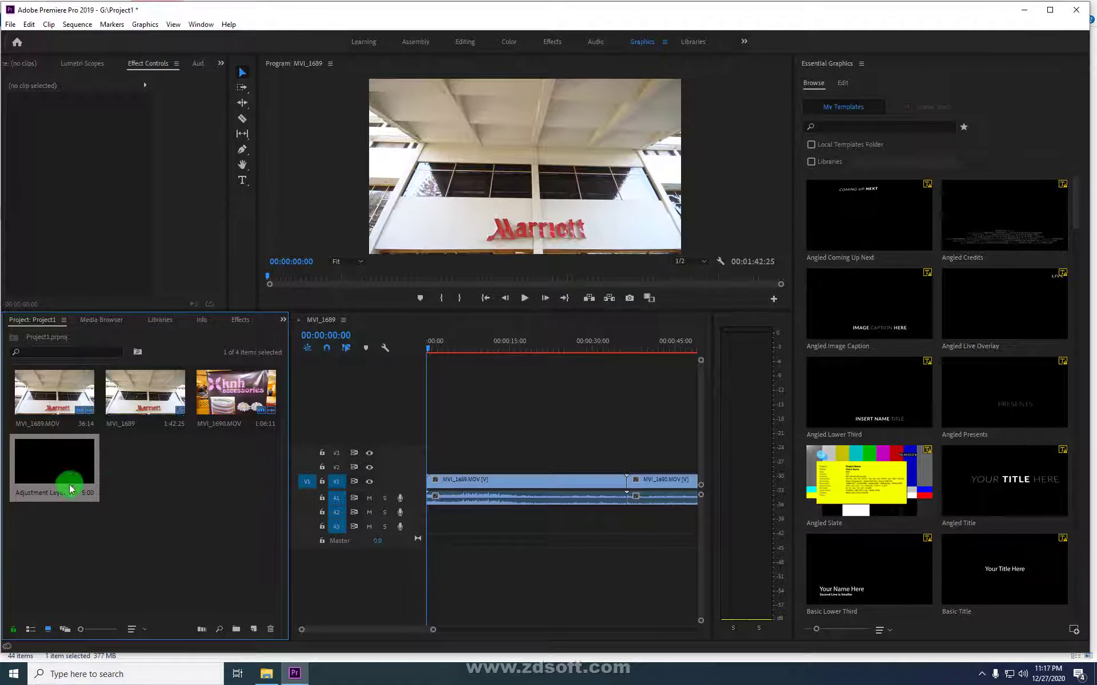
Drop the Adjustment Layer onto V2 at the edit point and mute audio track A1.
drag(64, 473, 621, 469)
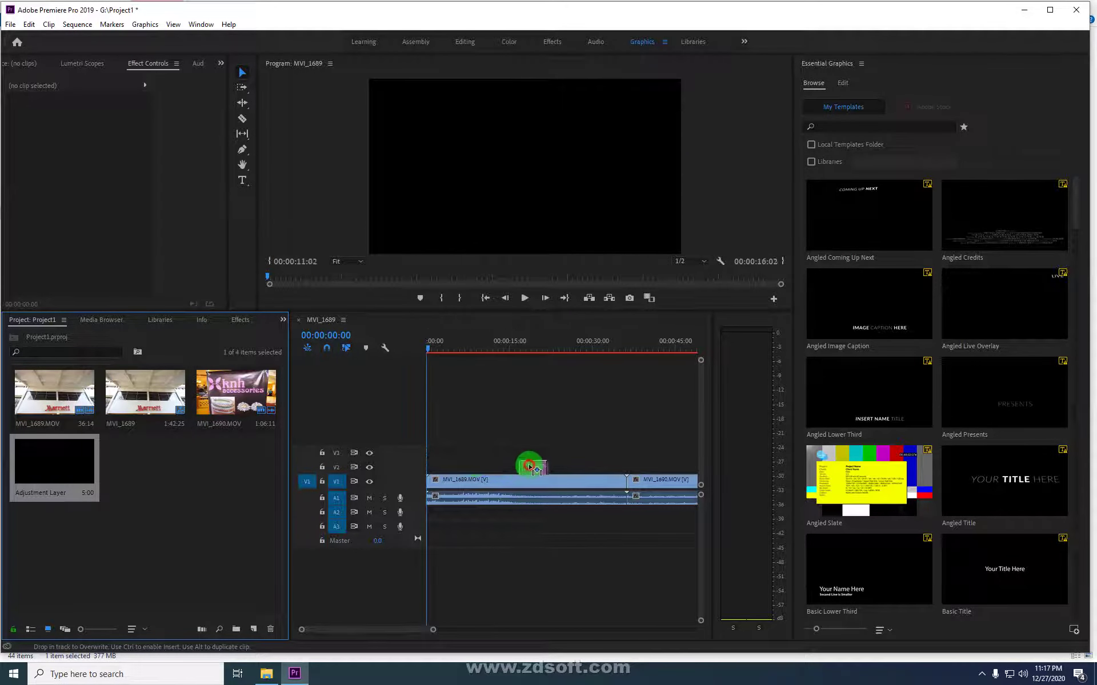
drag(621, 469, 615, 467)
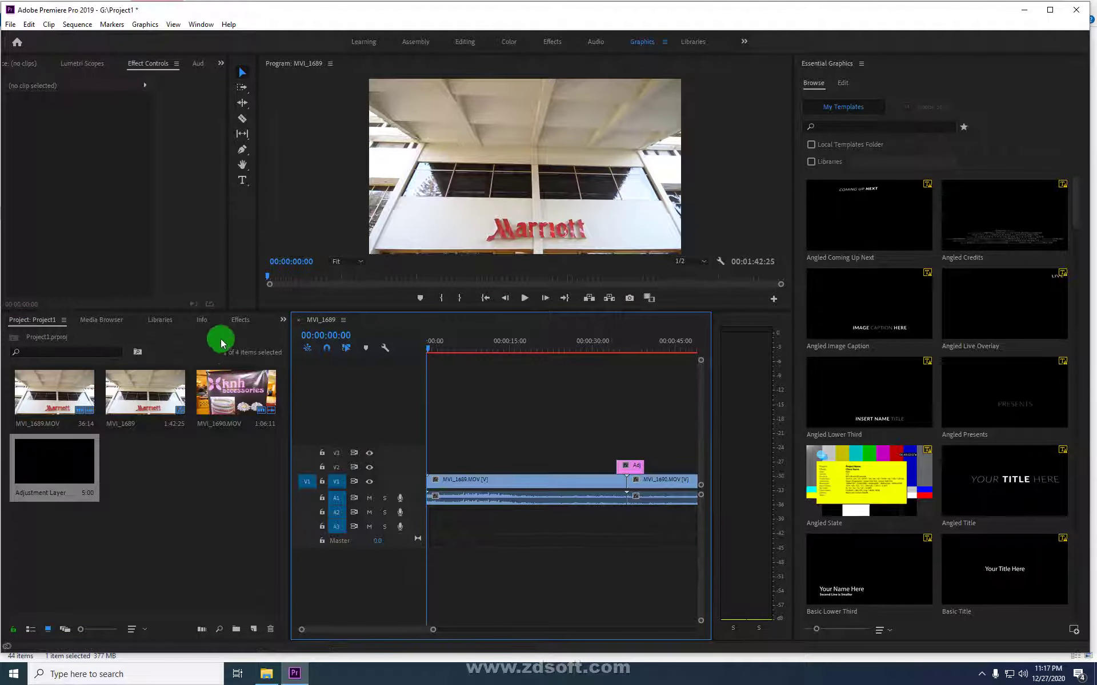
click(240, 323)
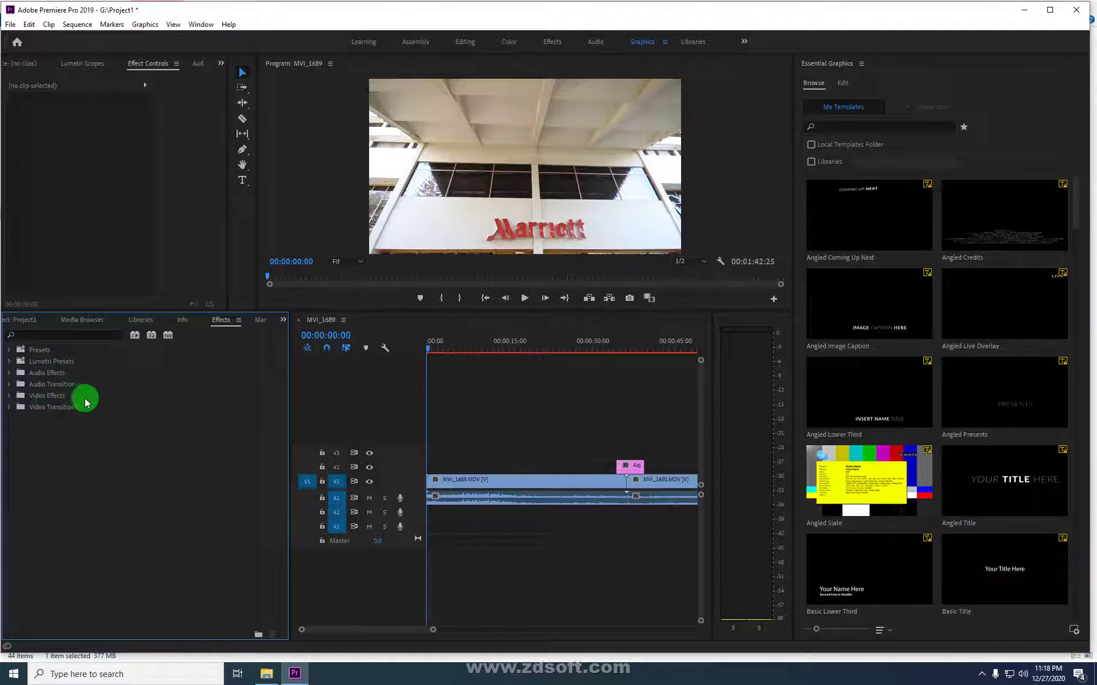
click(514, 342)
click(369, 498)
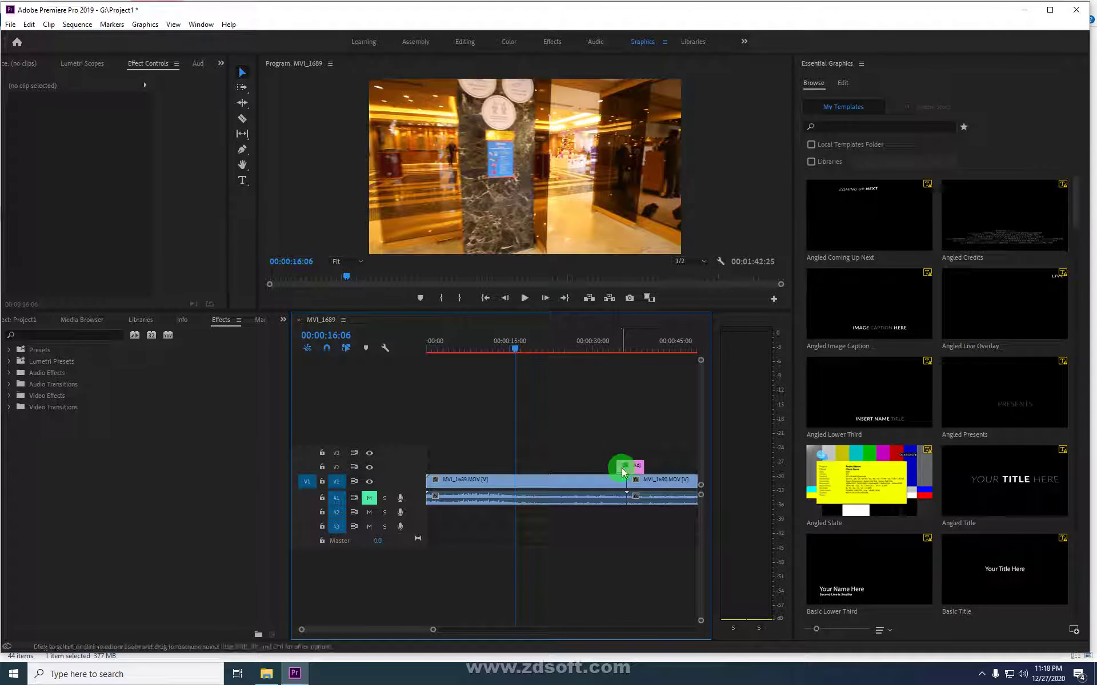
Zoom in on the cut and shift the Adjustment Layer so it straddles it.
drag(621, 468, 573, 468)
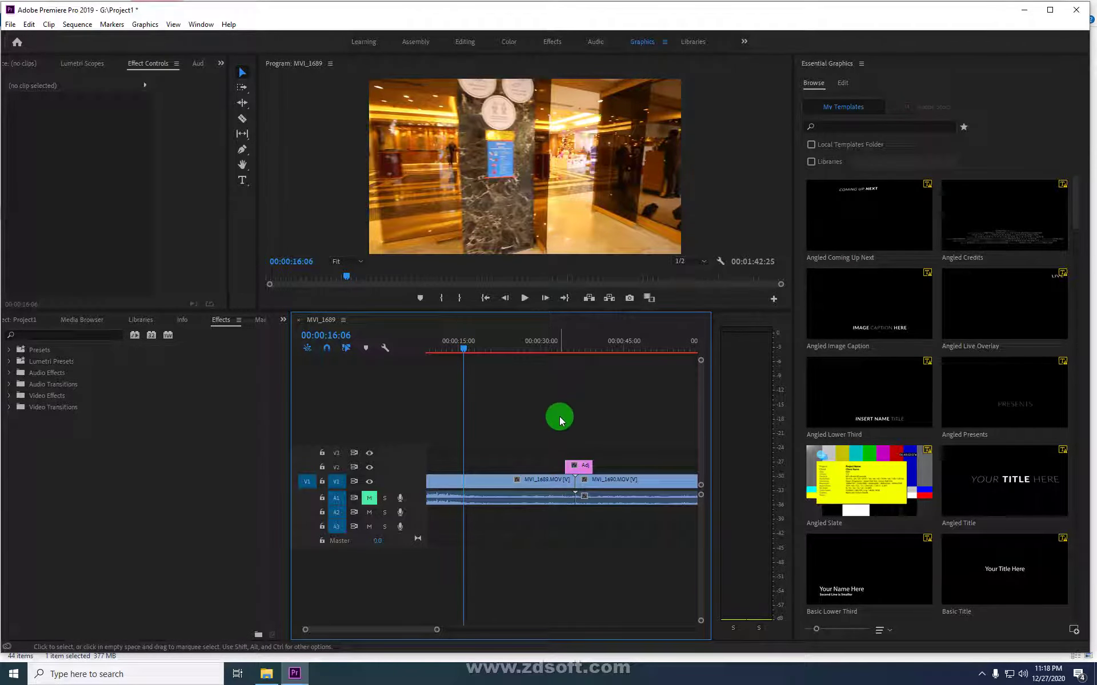
scroll(568, 434, up, 1)
scroll(571, 439, up, 1)
scroll(580, 448, up, 1)
scroll(580, 452, up, 1)
scroll(581, 452, up, 1)
scroll(580, 452, up, 1)
scroll(512, 446, down, 1)
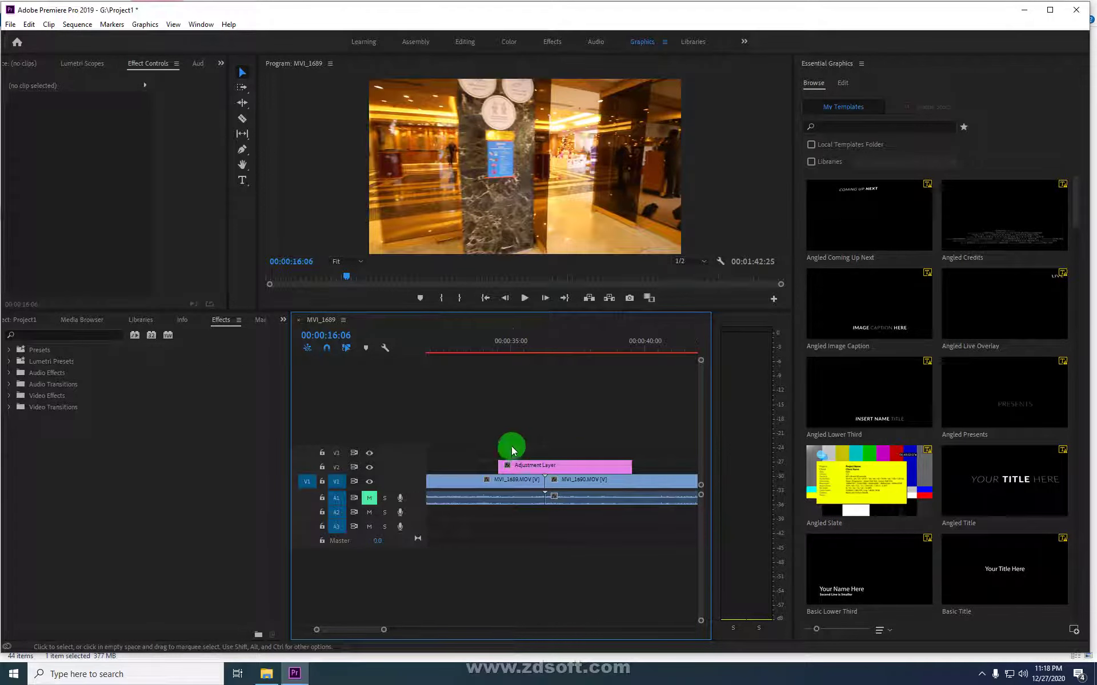
drag(554, 457, 559, 472)
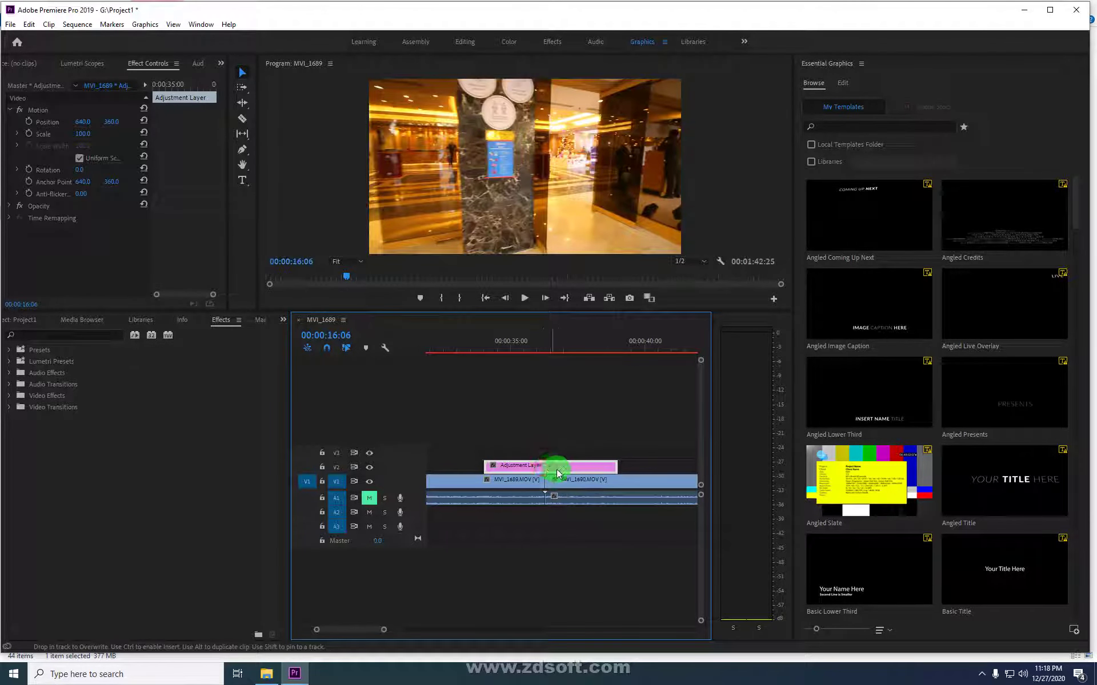
drag(558, 472, 566, 483)
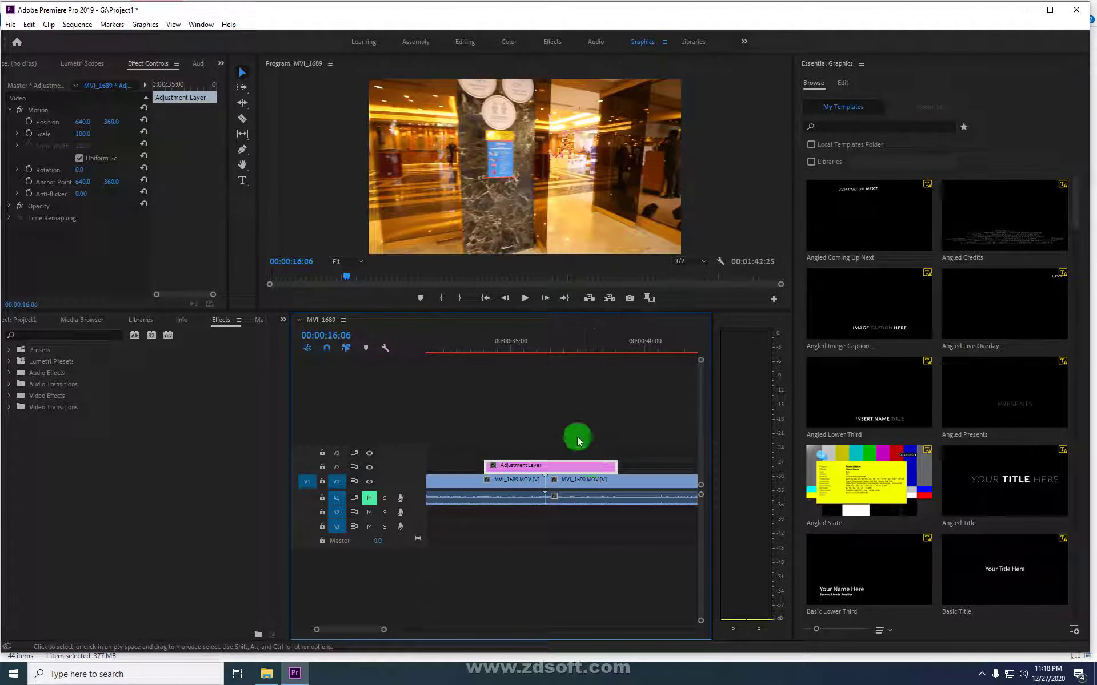
drag(542, 347, 546, 349)
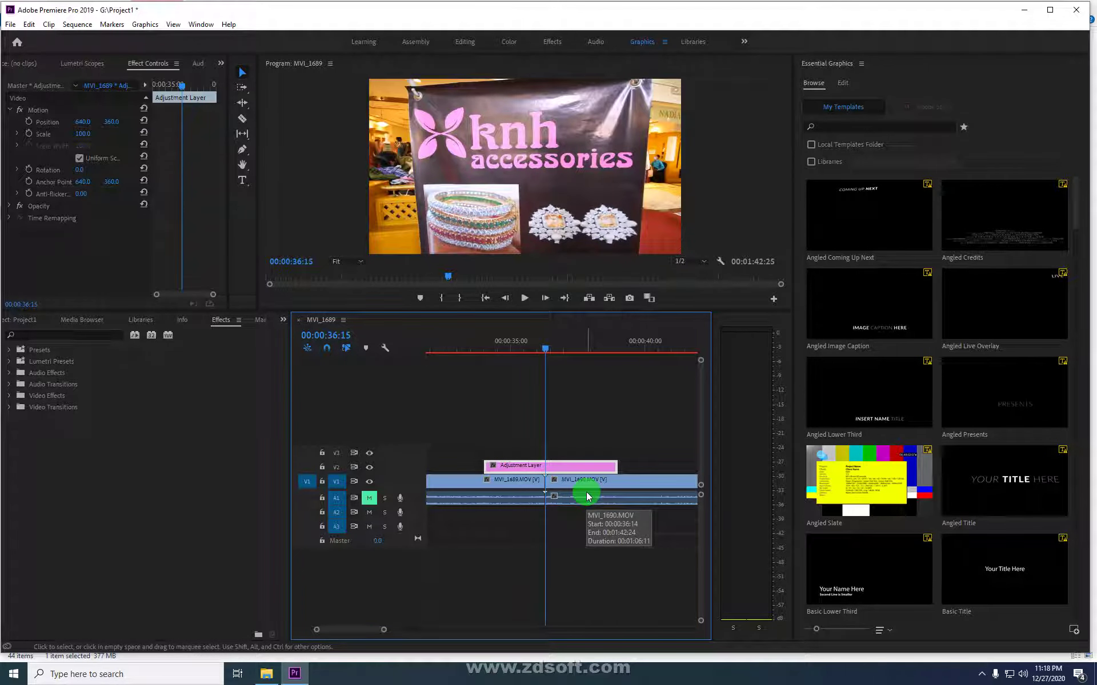
Compare frames either side of the 00:00:36:14 cut, then back the playhead to 00:00:36:04.
key(Left)
key(Left)
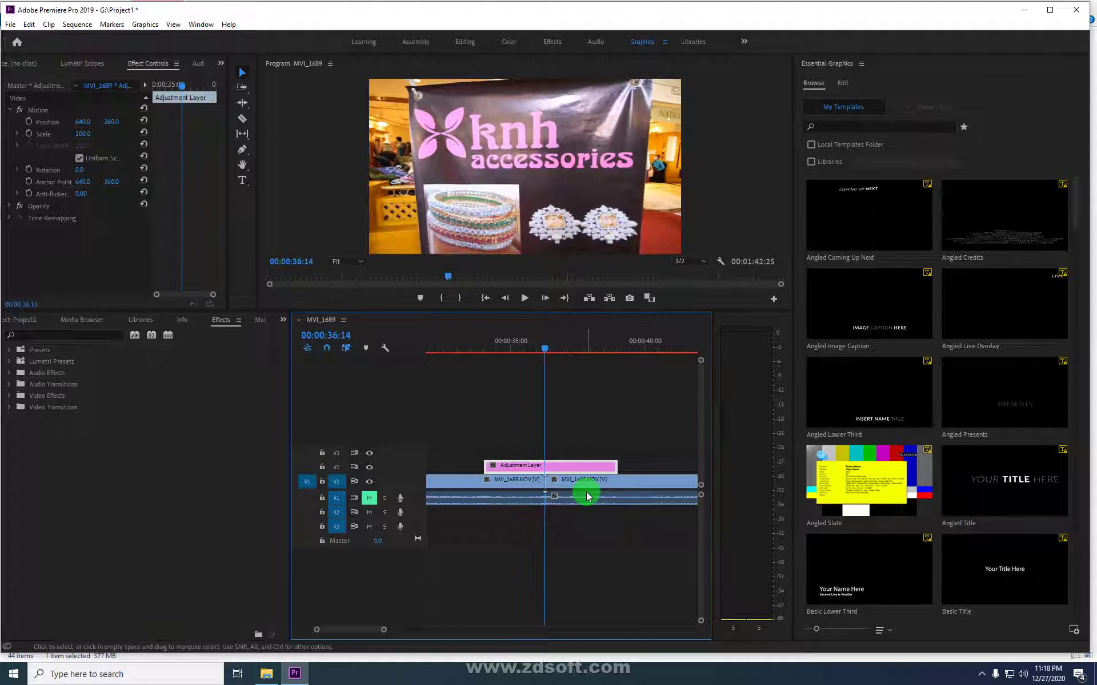
key(Right)
key(Left)
key(Right)
key(Left)
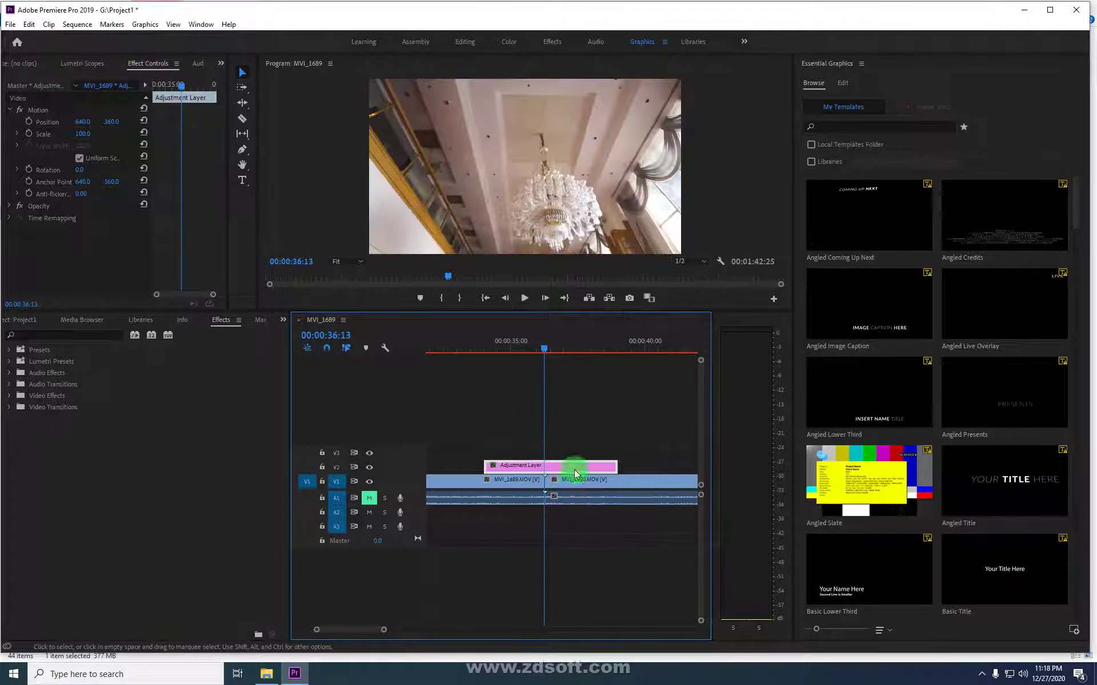
key(Right)
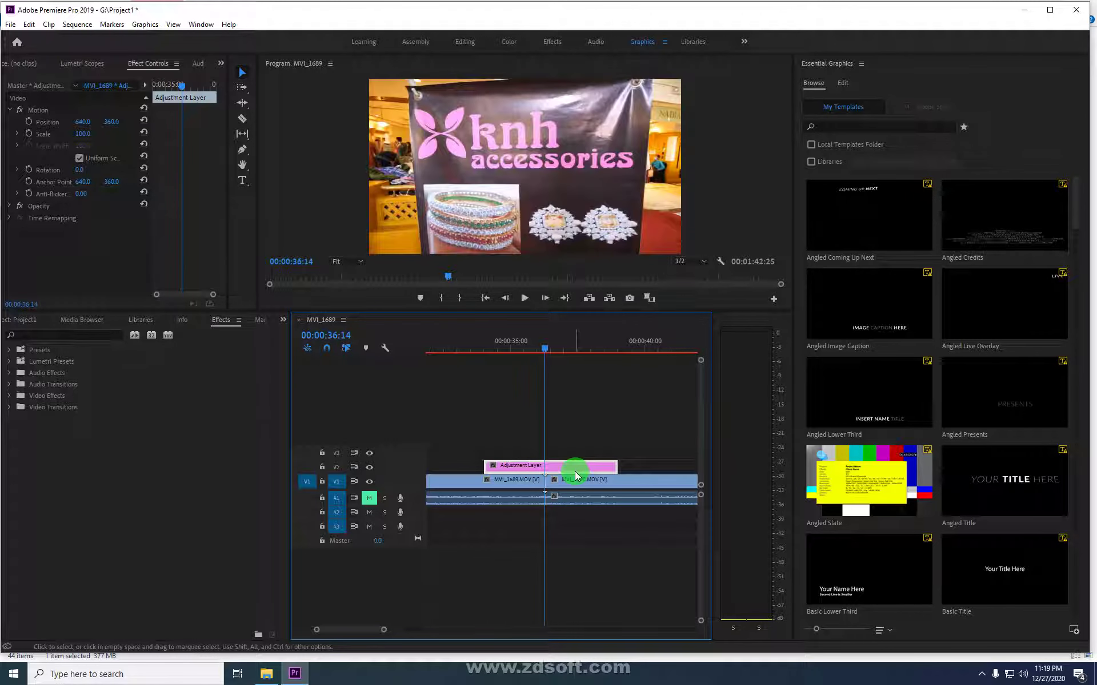
key(Left)
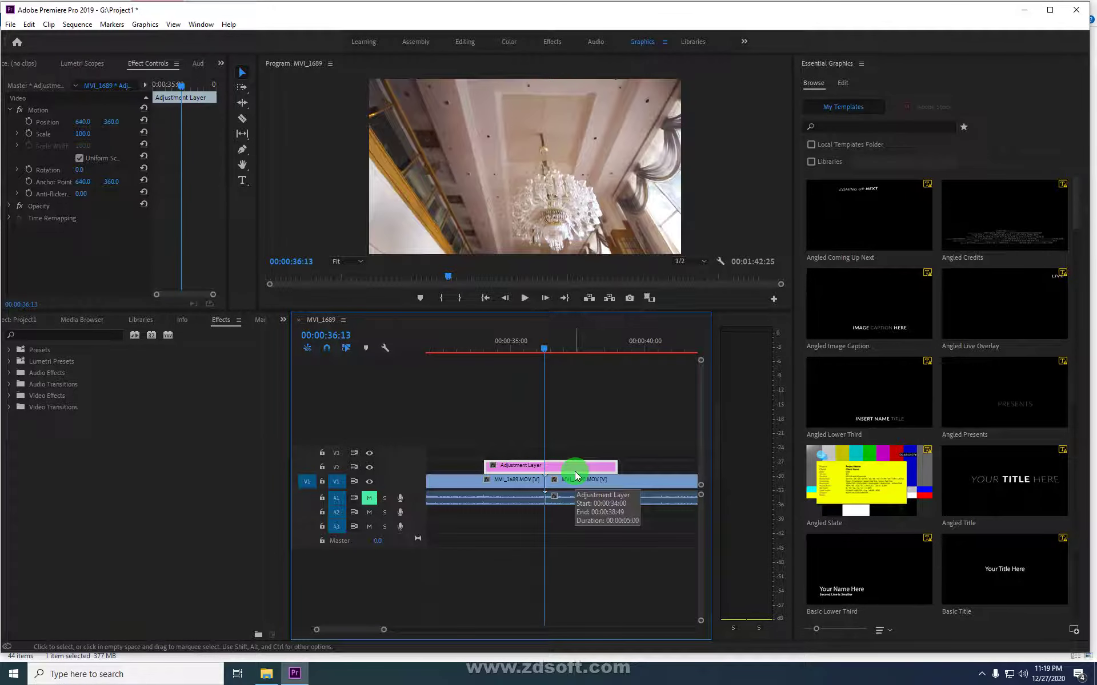
key(Right)
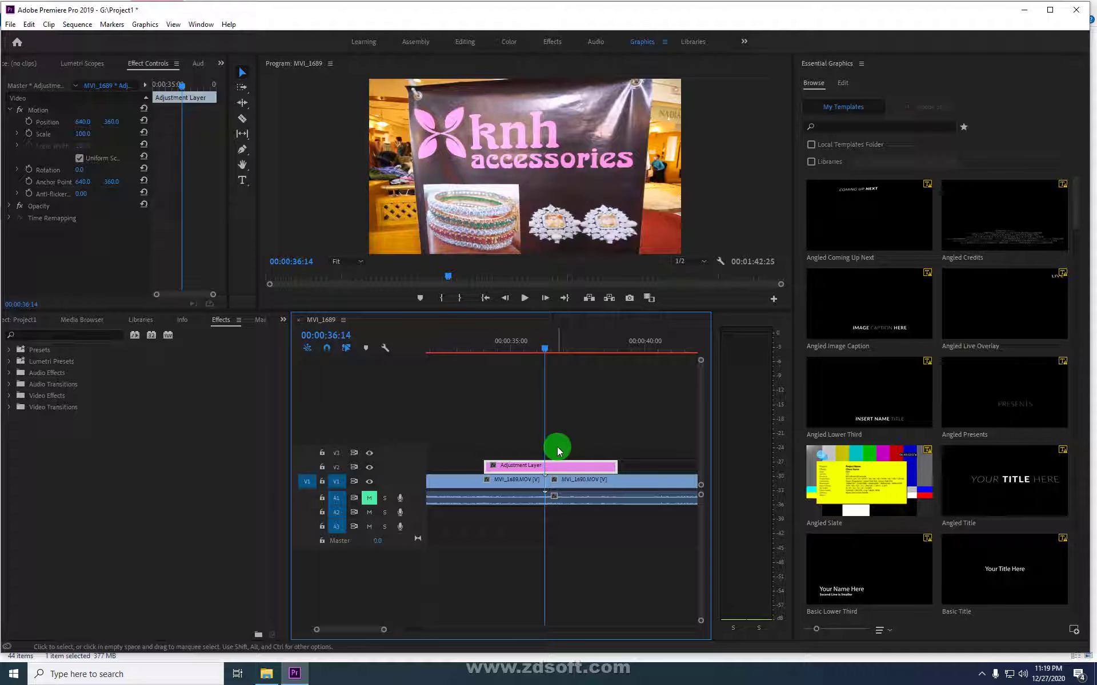
key(Left)
key(Left)
key(Left)
key(Left)
key(Left)
key(Left)
key(Left)
key(Left)
key(Left)
key(Left)
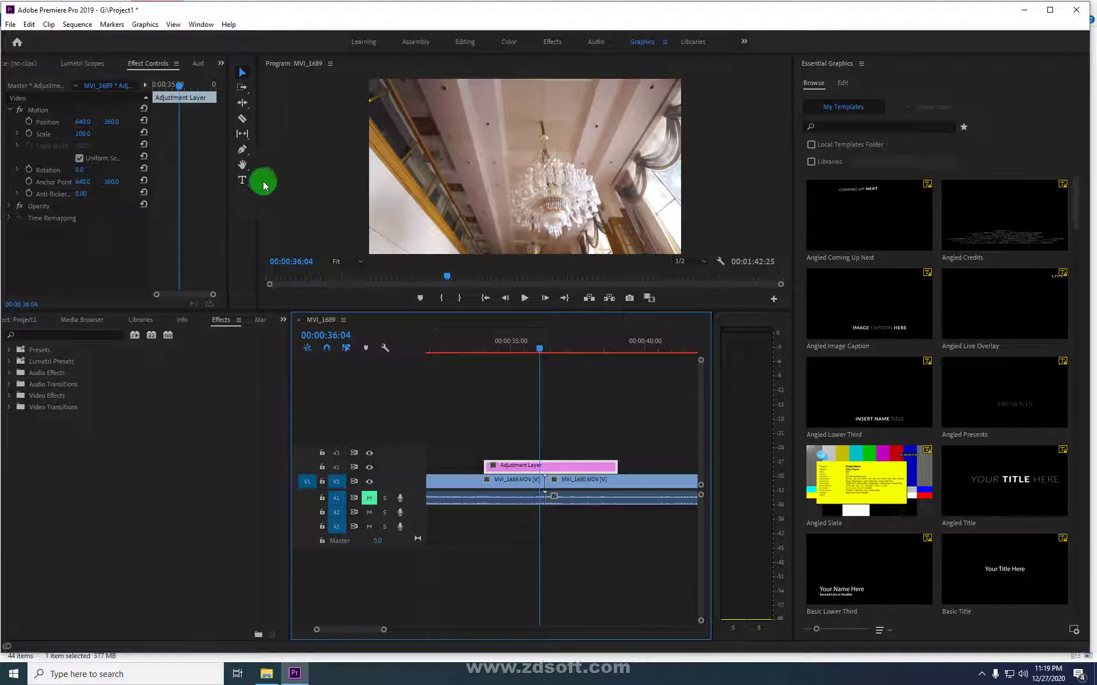
click(245, 125)
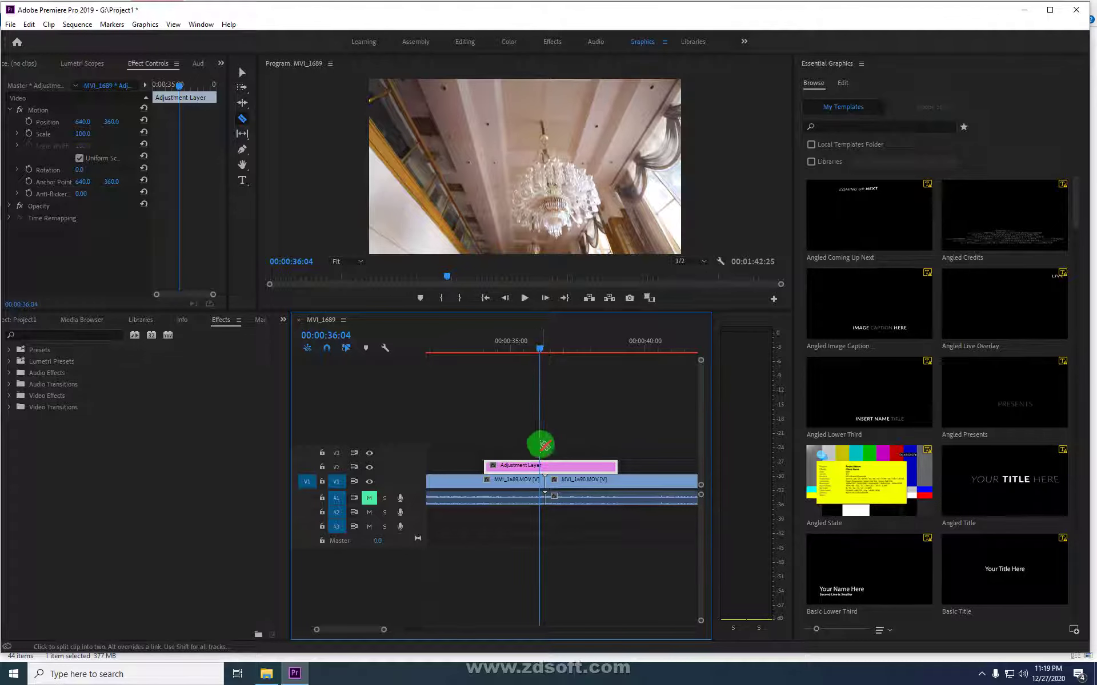
Razor the Adjustment Layer on V2 at 00:00:36:04, then return to the Selection tool.
click(543, 465)
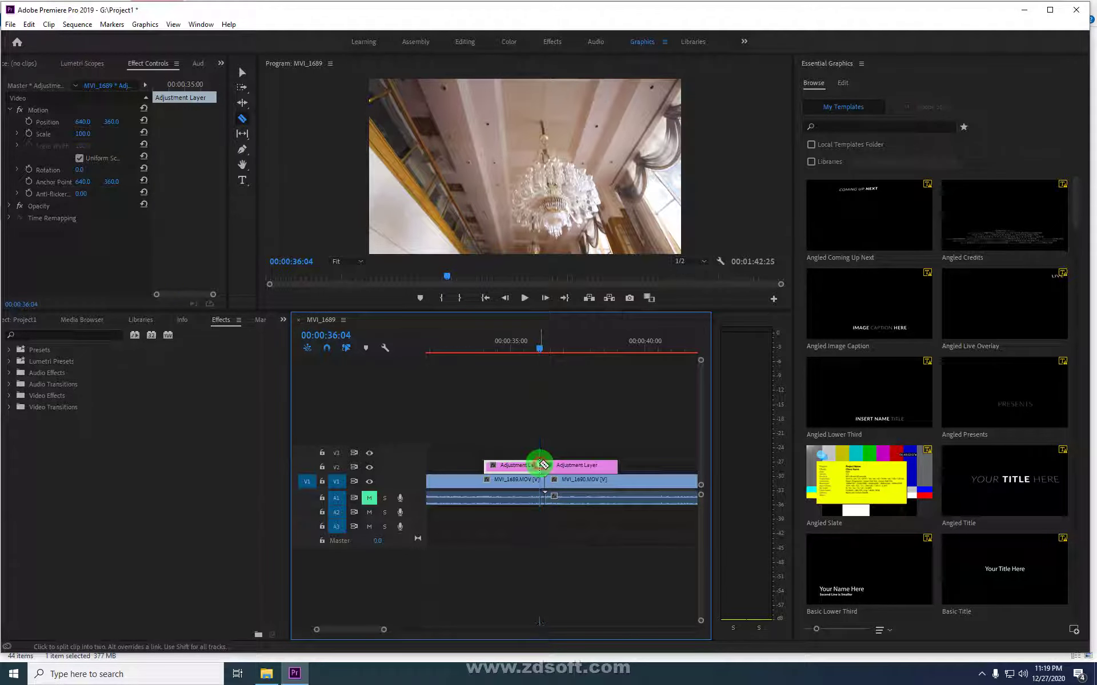
click(543, 479)
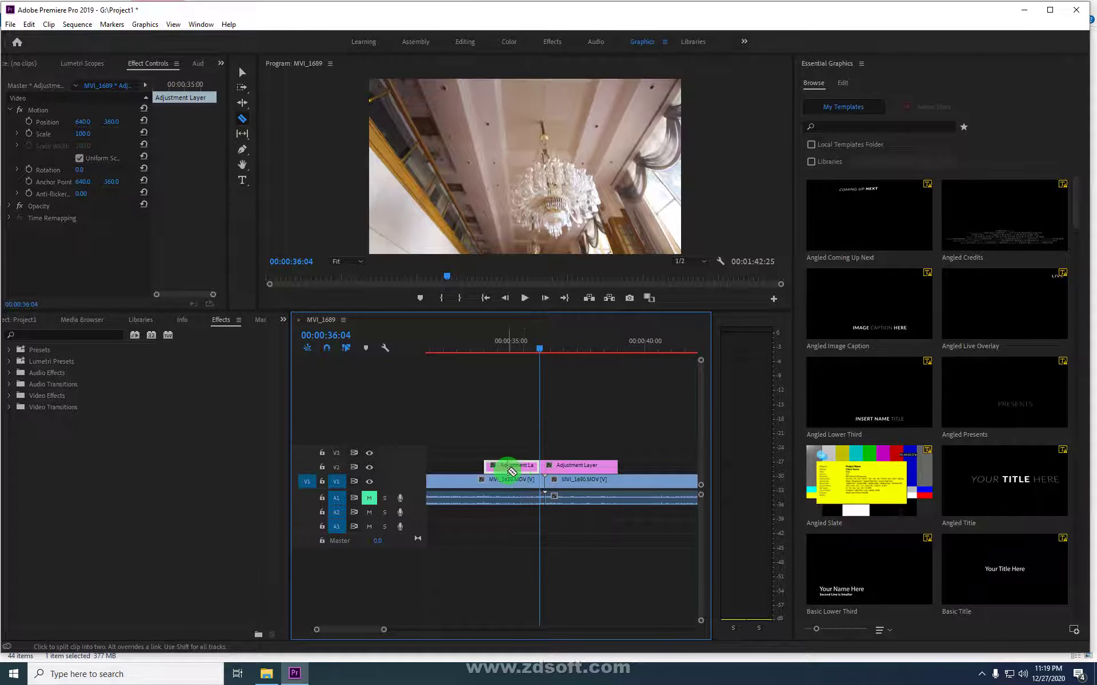
click(240, 73)
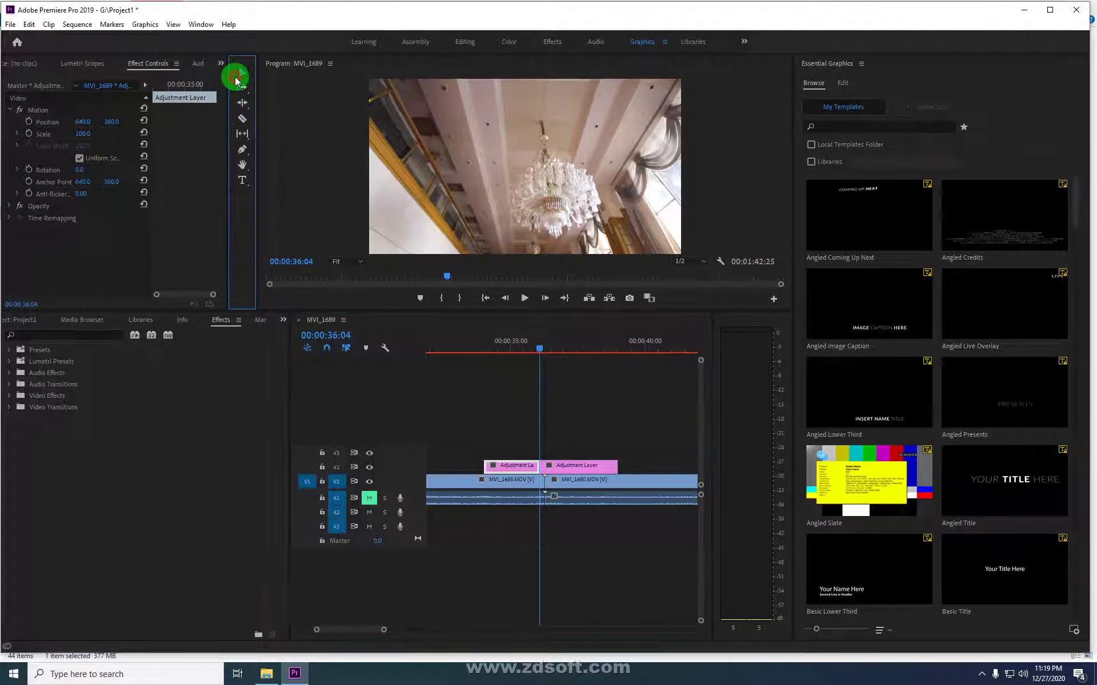
Remove the left Adjustment Layer piece, check the cut frames, and move the playhead to 00:00:36:24.
click(517, 465)
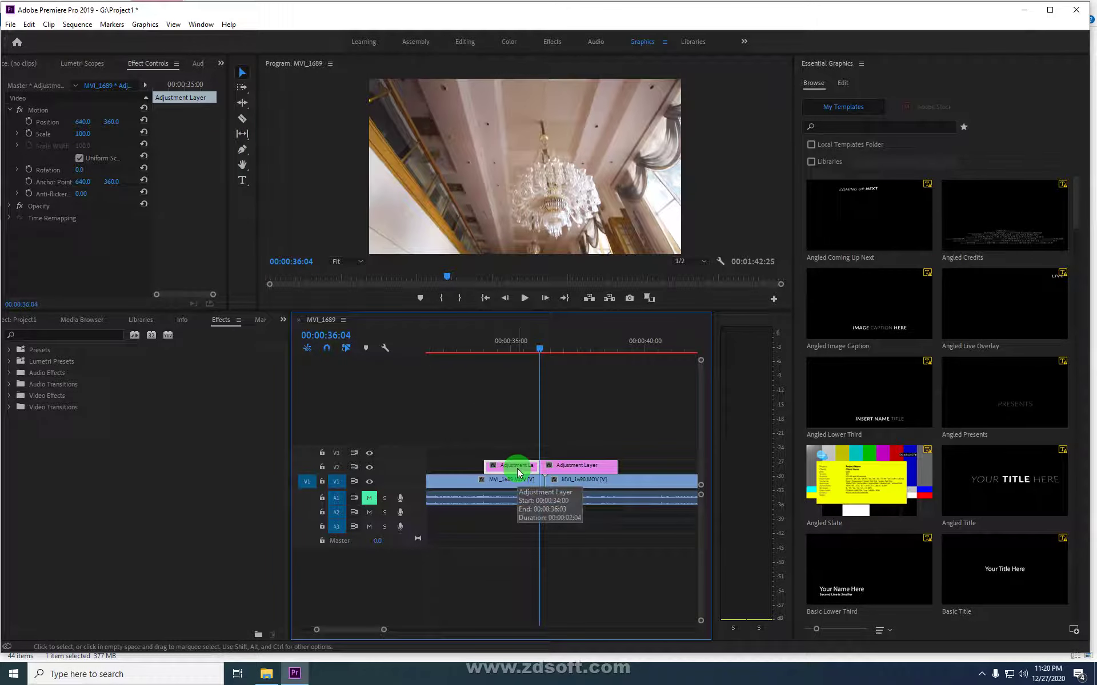
key(Delete)
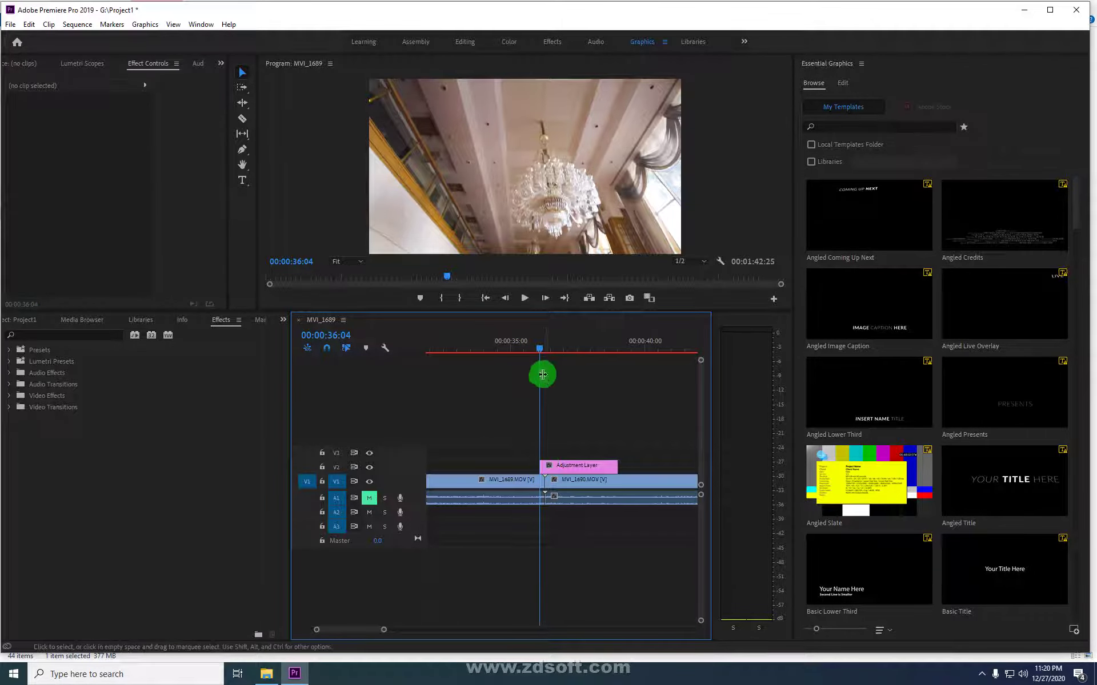
click(544, 353)
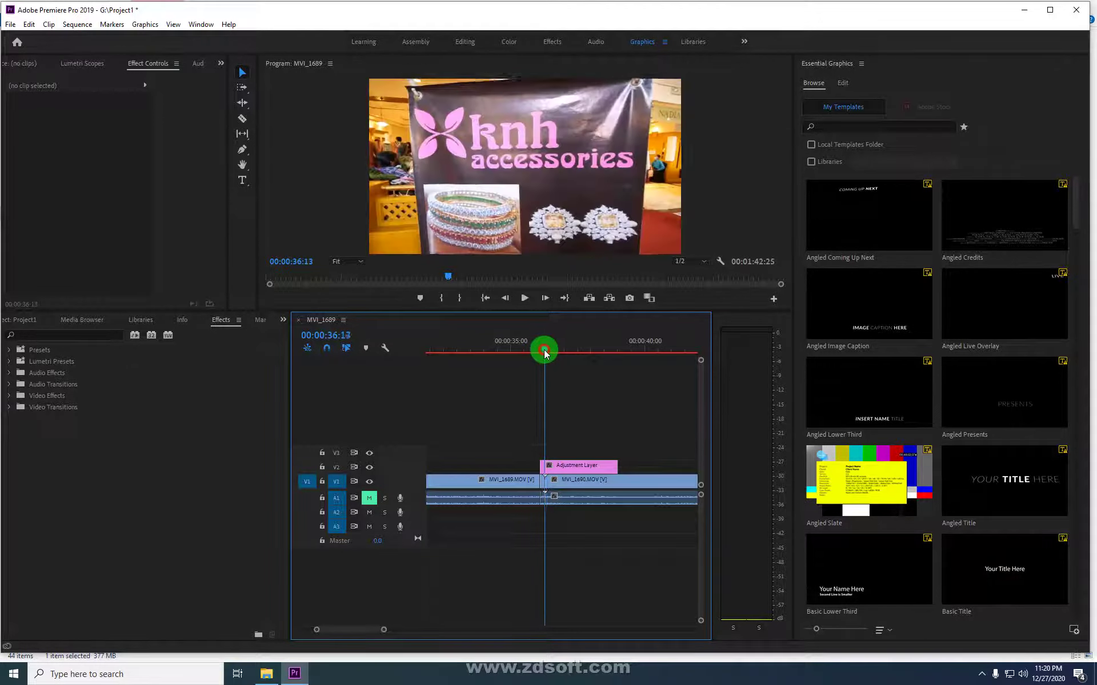
drag(544, 353, 546, 353)
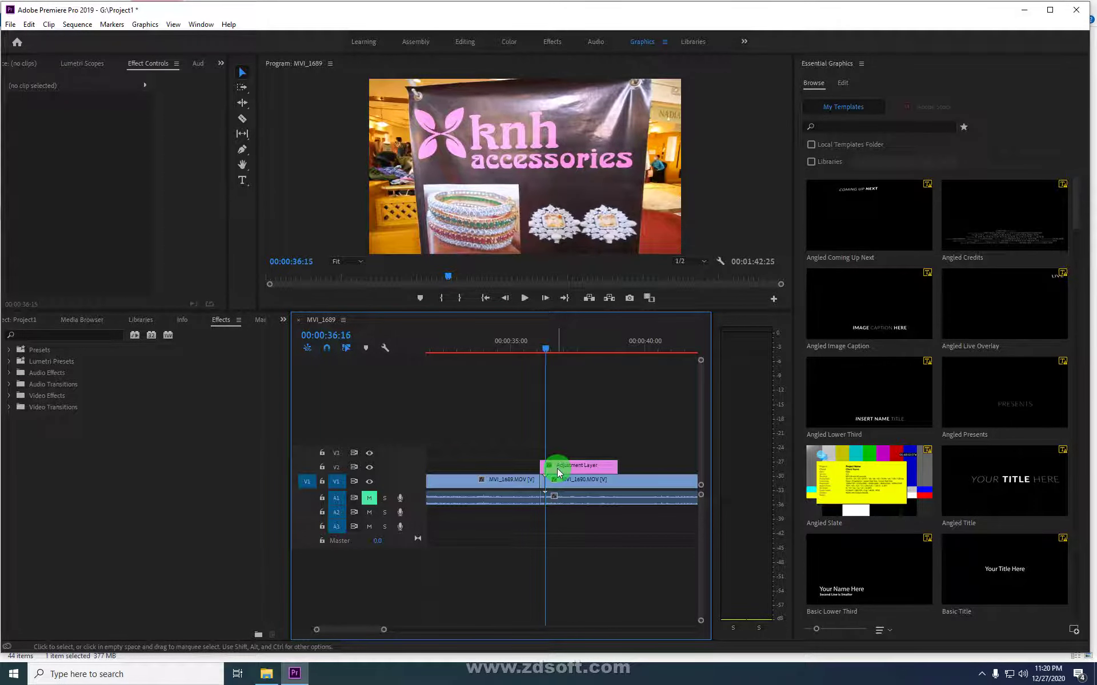
key(Left)
key(Left)
key(Right)
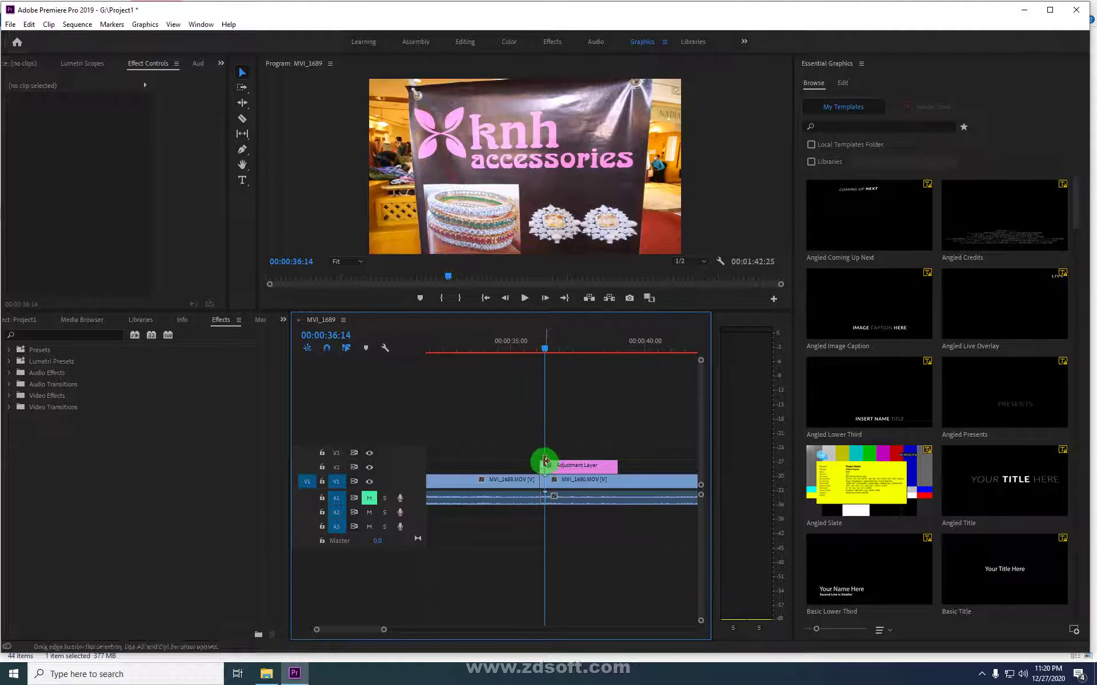
drag(535, 464, 557, 460)
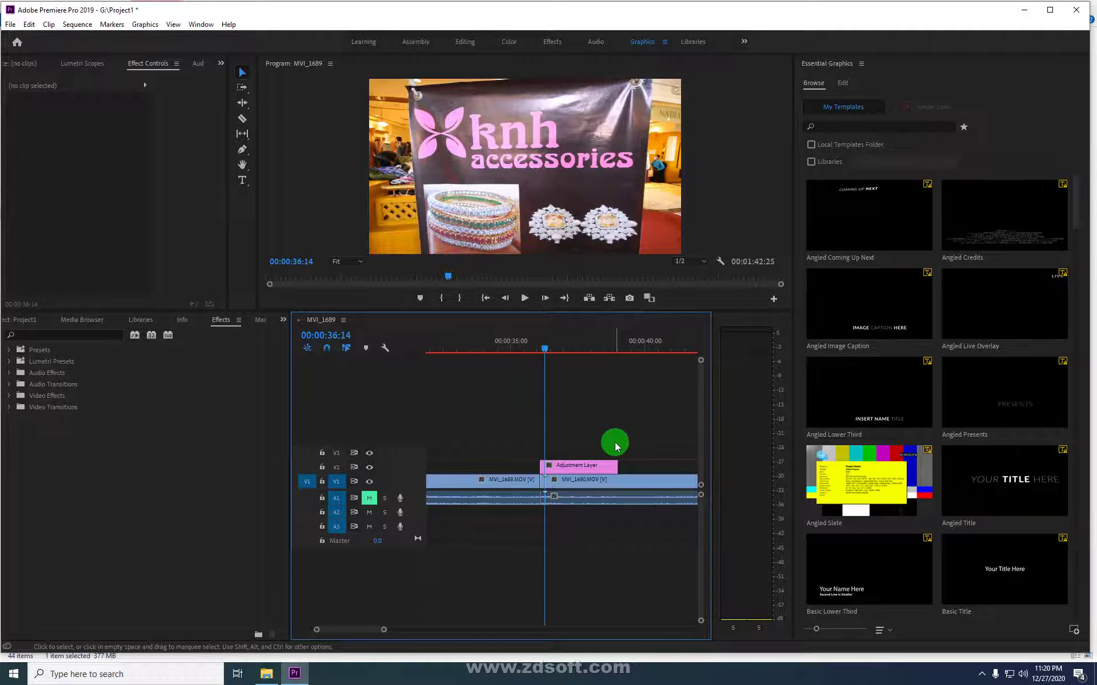
key(shift+Right)
key(shift+Right)
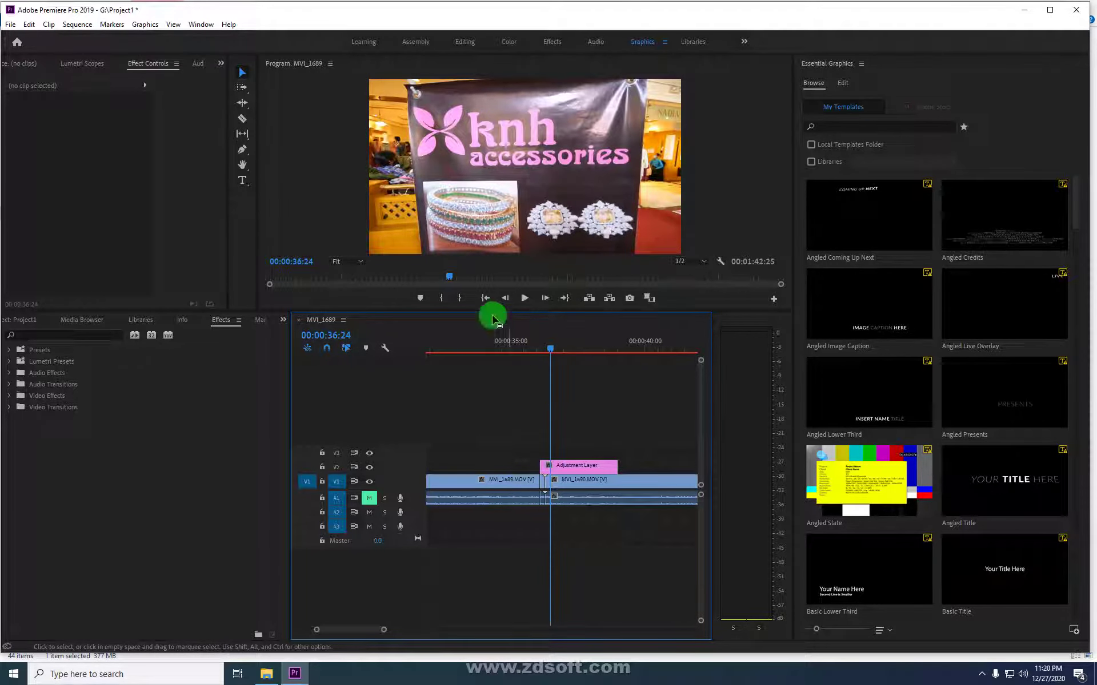
Razor V2 and V1 at 00:00:36:24 and delete the Adjustment Layer piece after it.
click(242, 121)
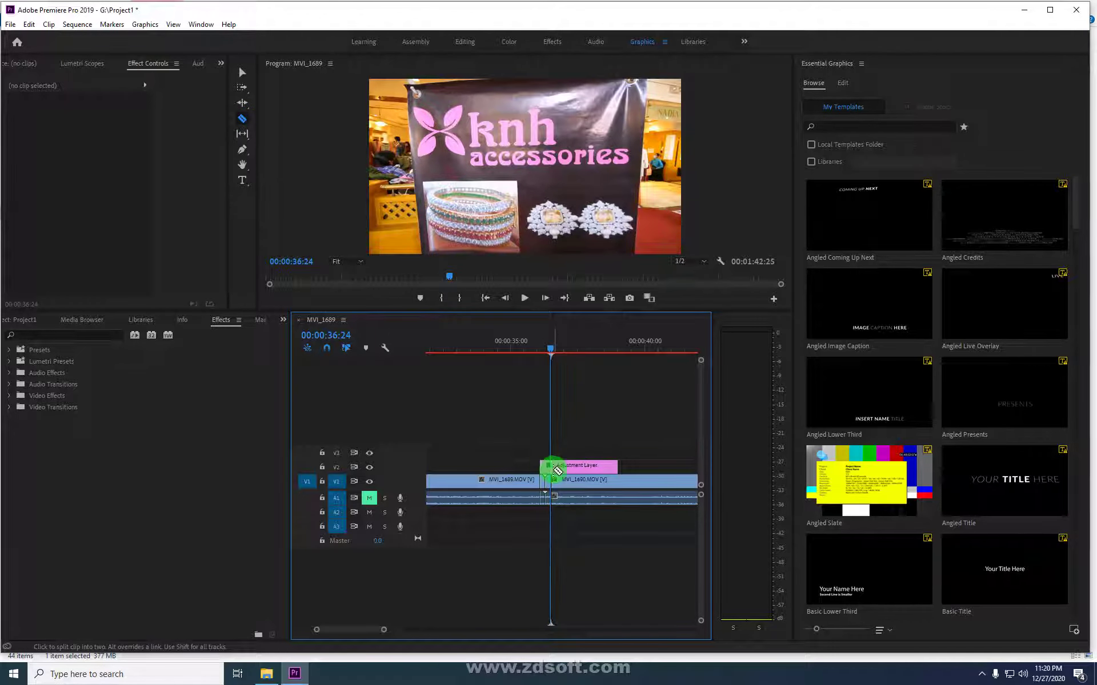
click(555, 466)
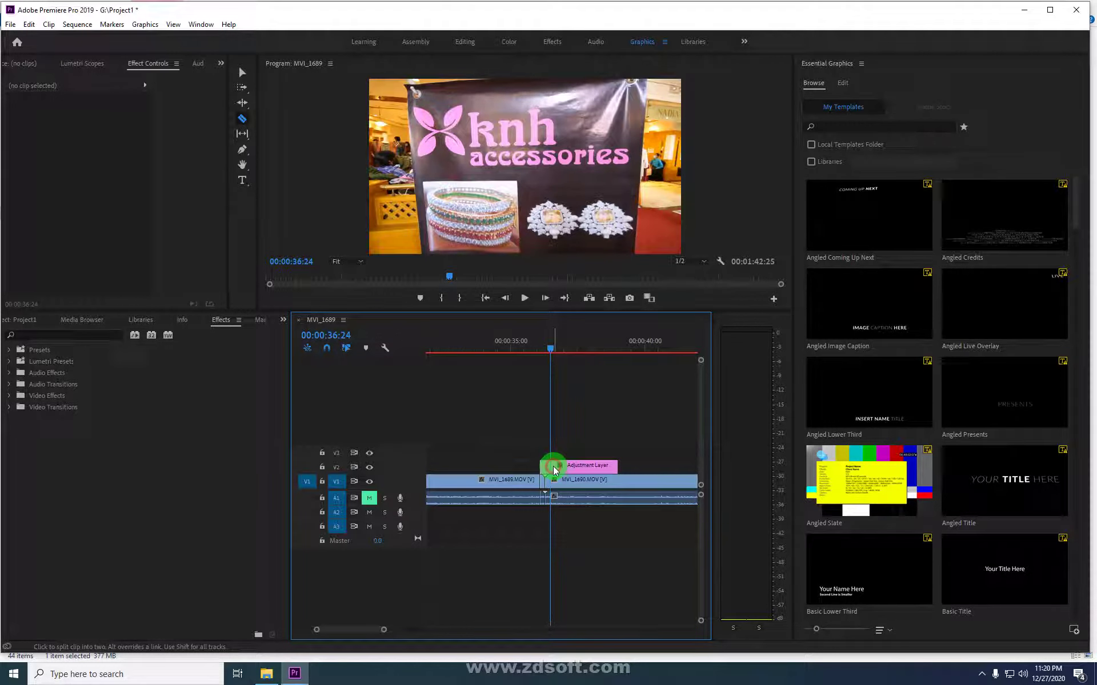
click(557, 479)
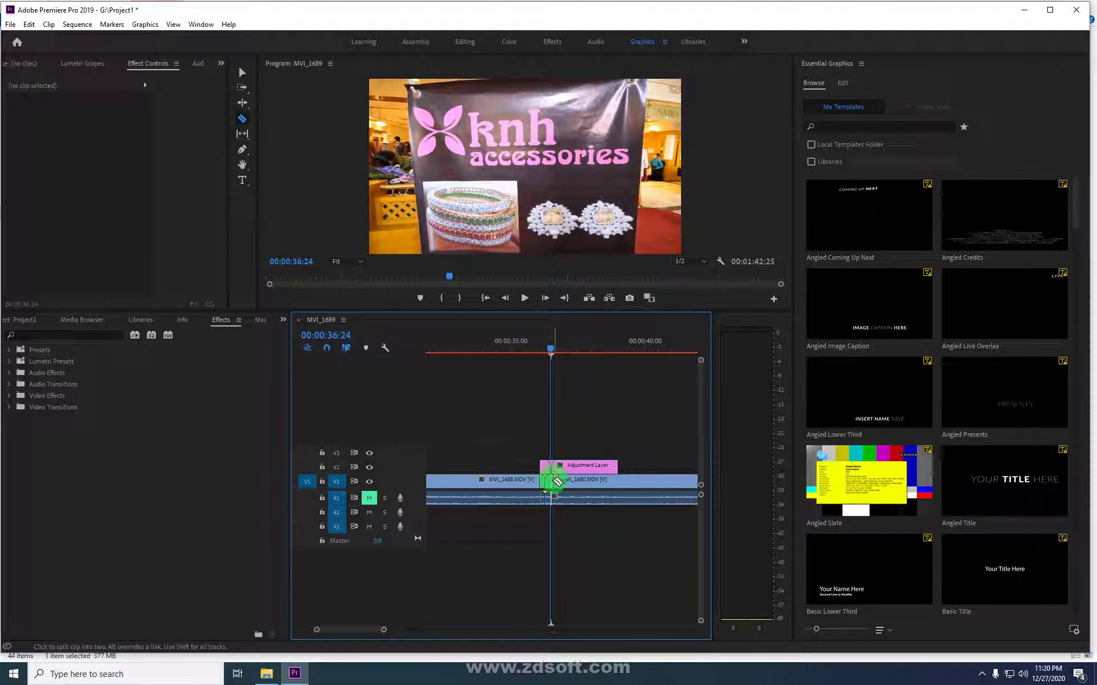
click(553, 482)
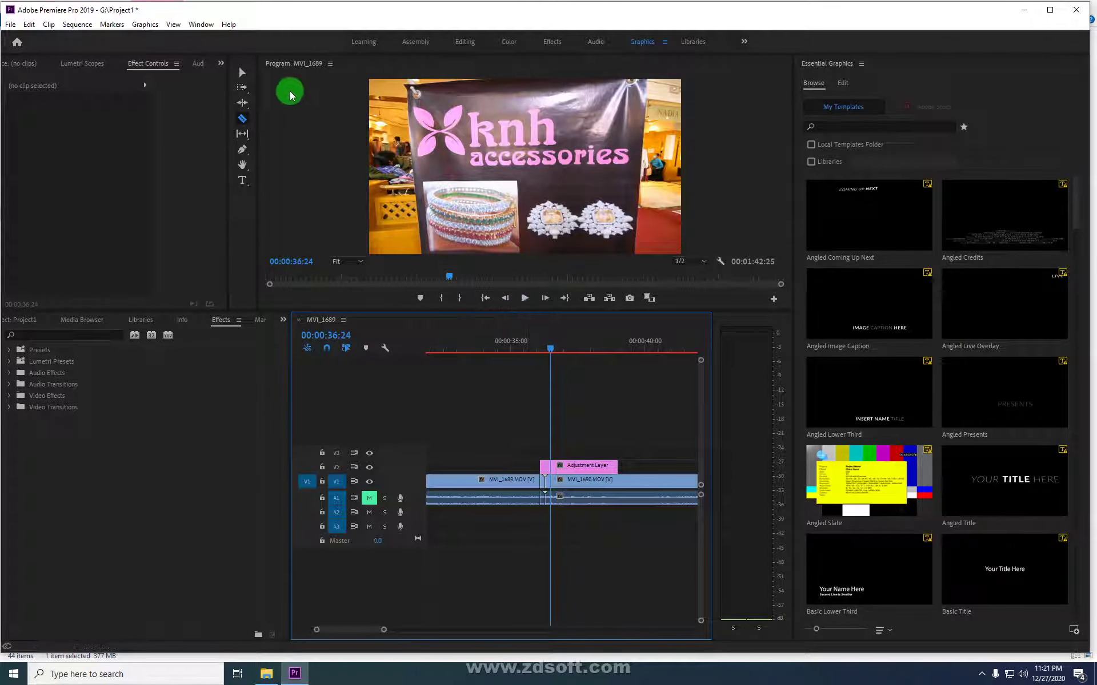
click(246, 81)
click(576, 466)
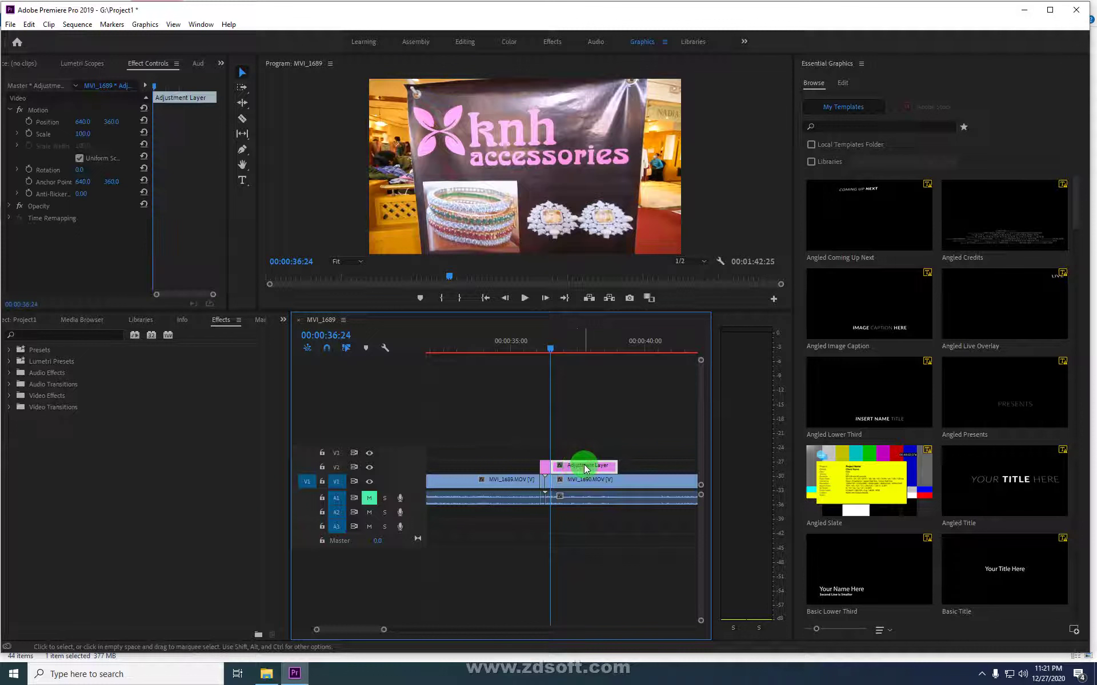
key(Delete)
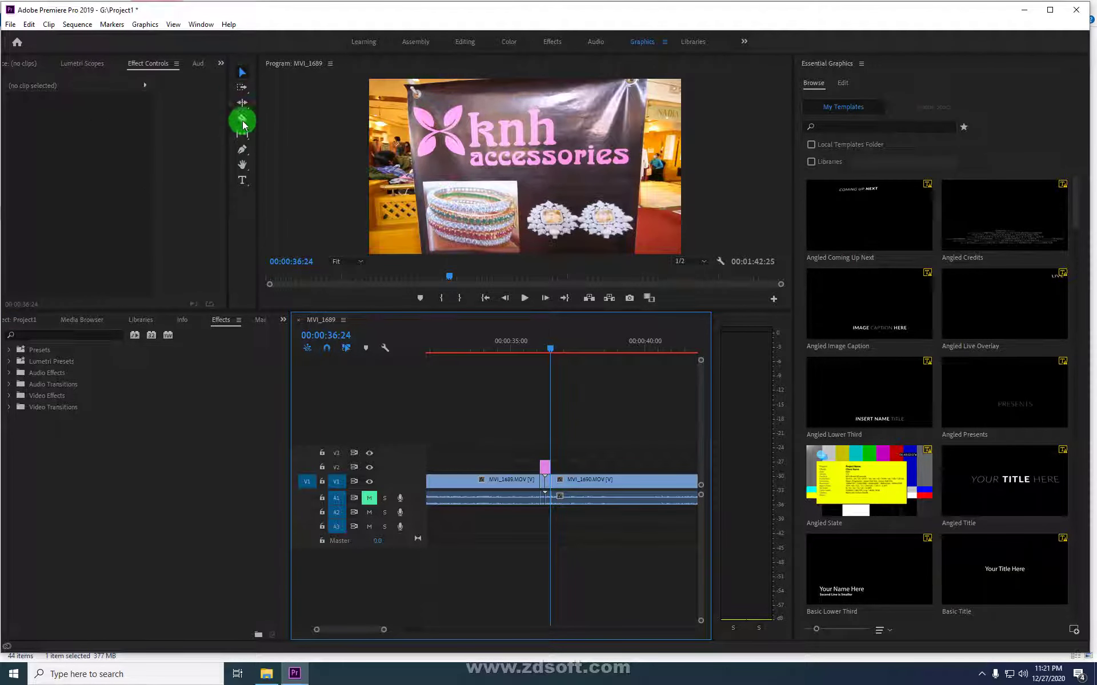
click(244, 68)
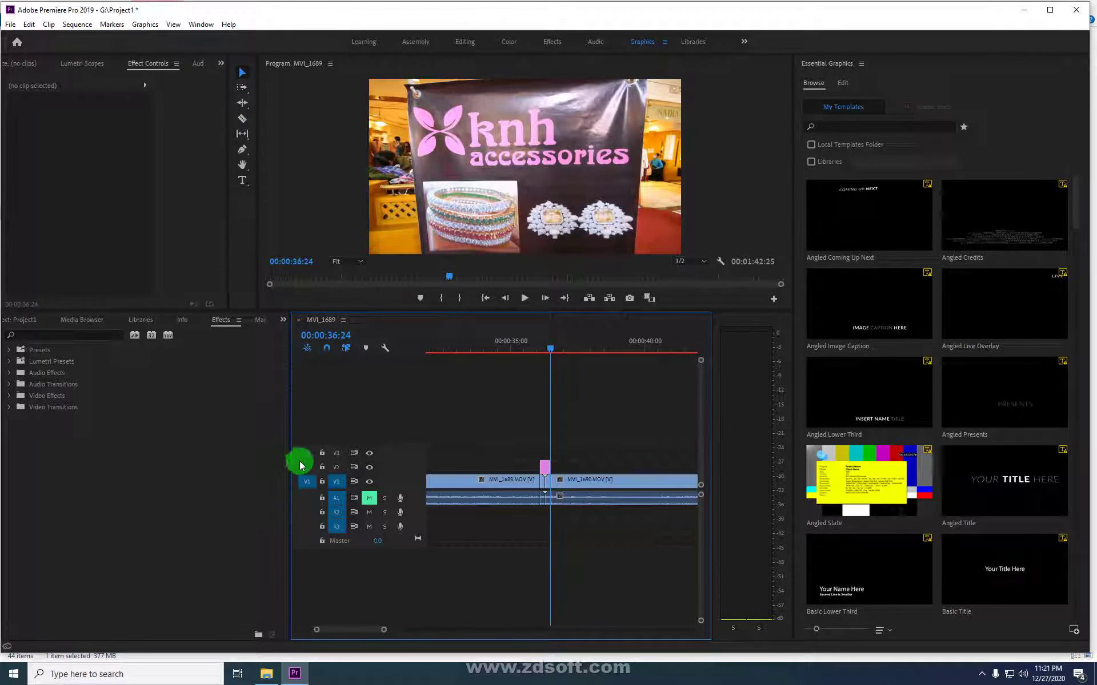
Re-dock a preview panel and widen the timeline area.
click(240, 69)
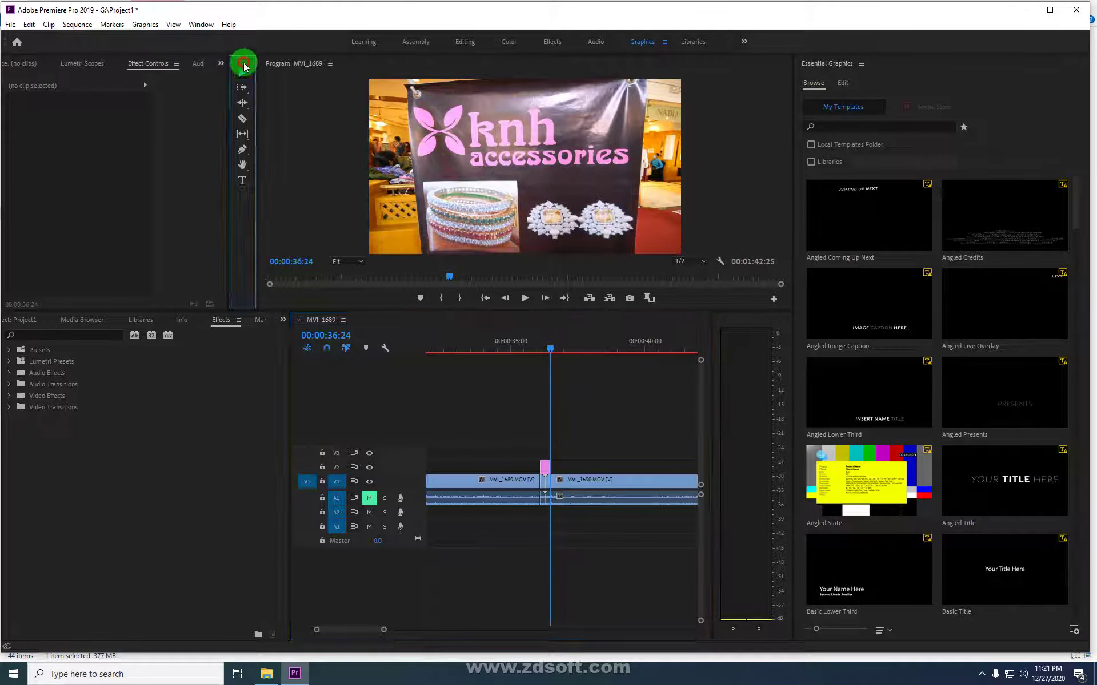
drag(266, 70, 327, 338)
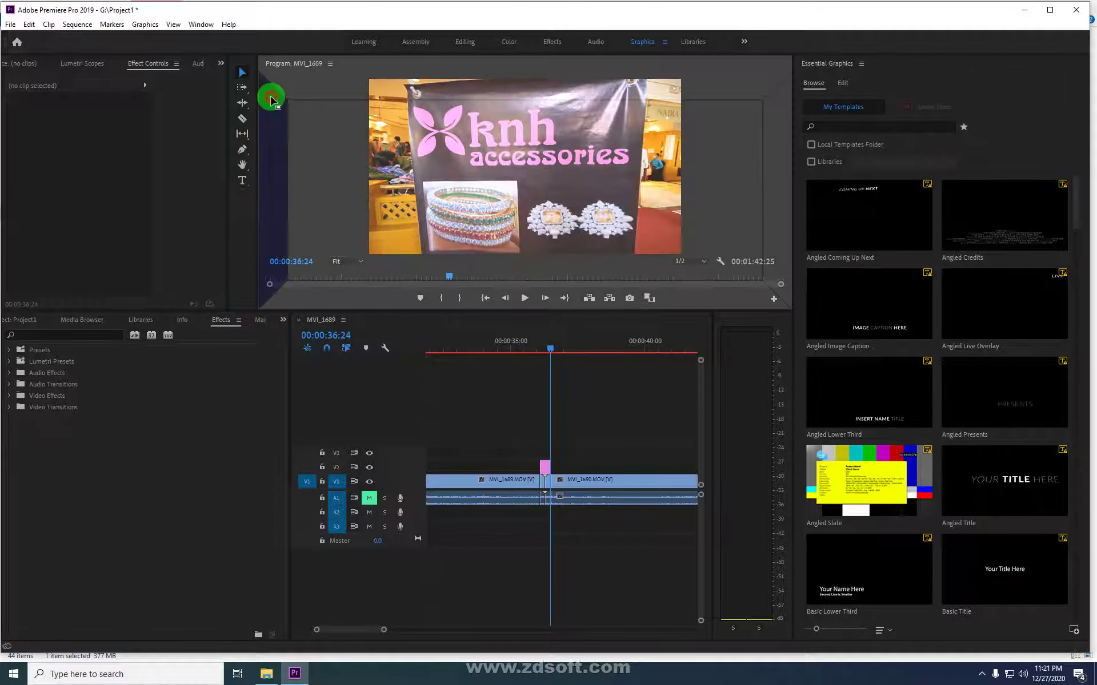
drag(327, 338, 308, 389)
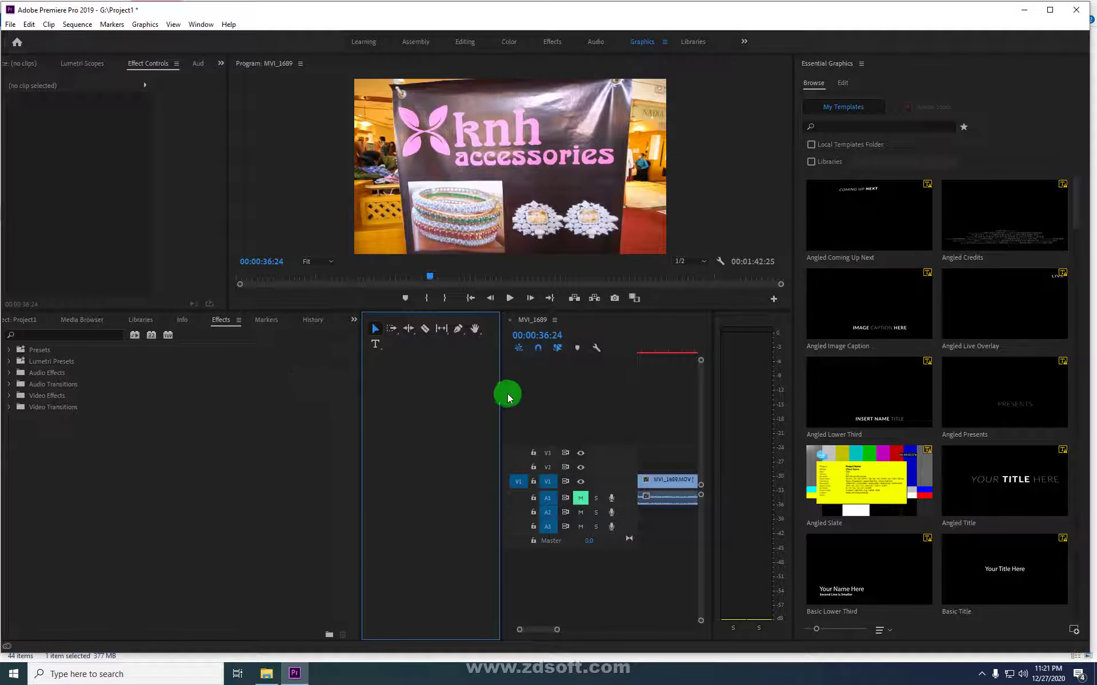
mouse_move(500, 396)
mouse_down()
mouse_move(400, 446)
mouse_move(263, 468)
mouse_up()
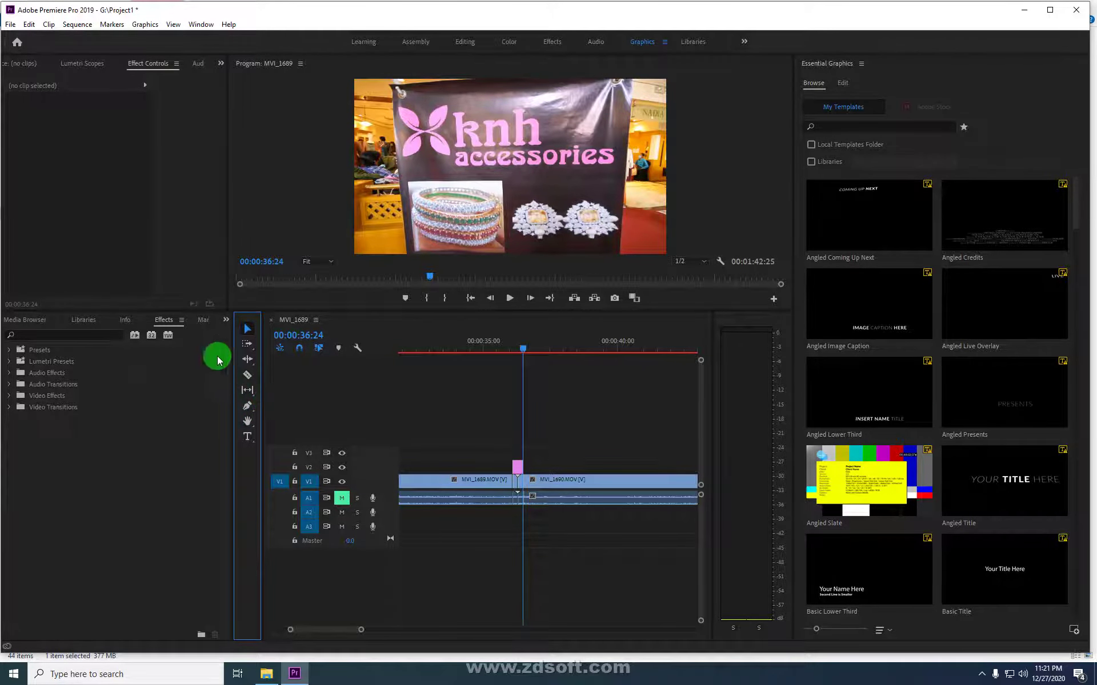
Move the Libraries panel into the upper-left panel group.
click(167, 327)
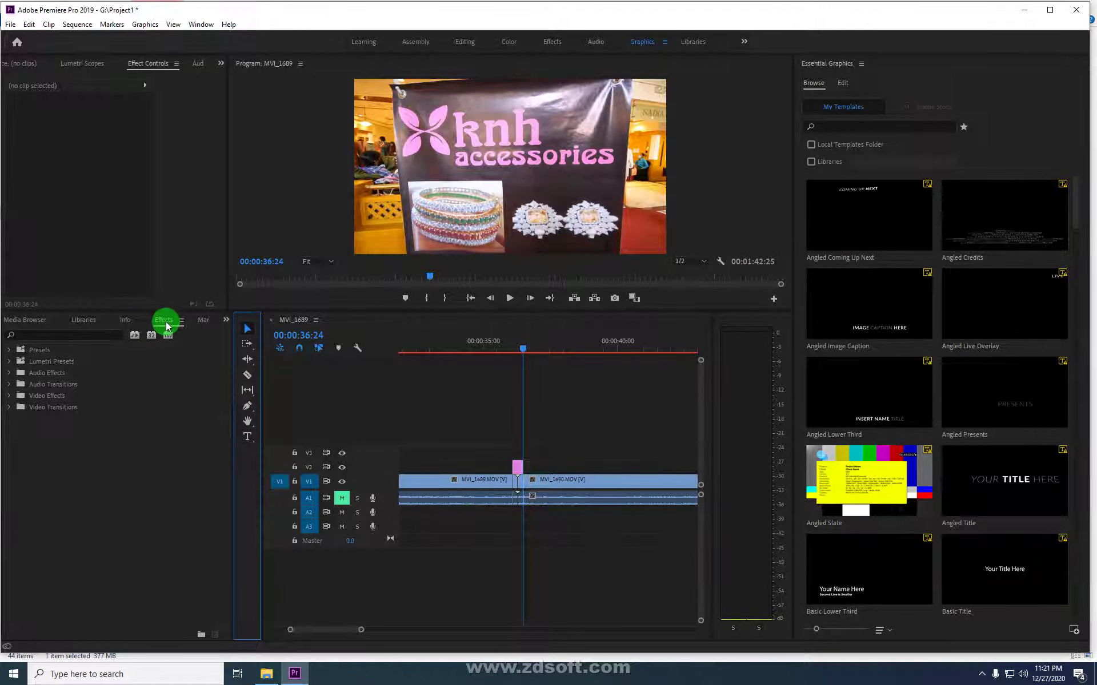
click(84, 321)
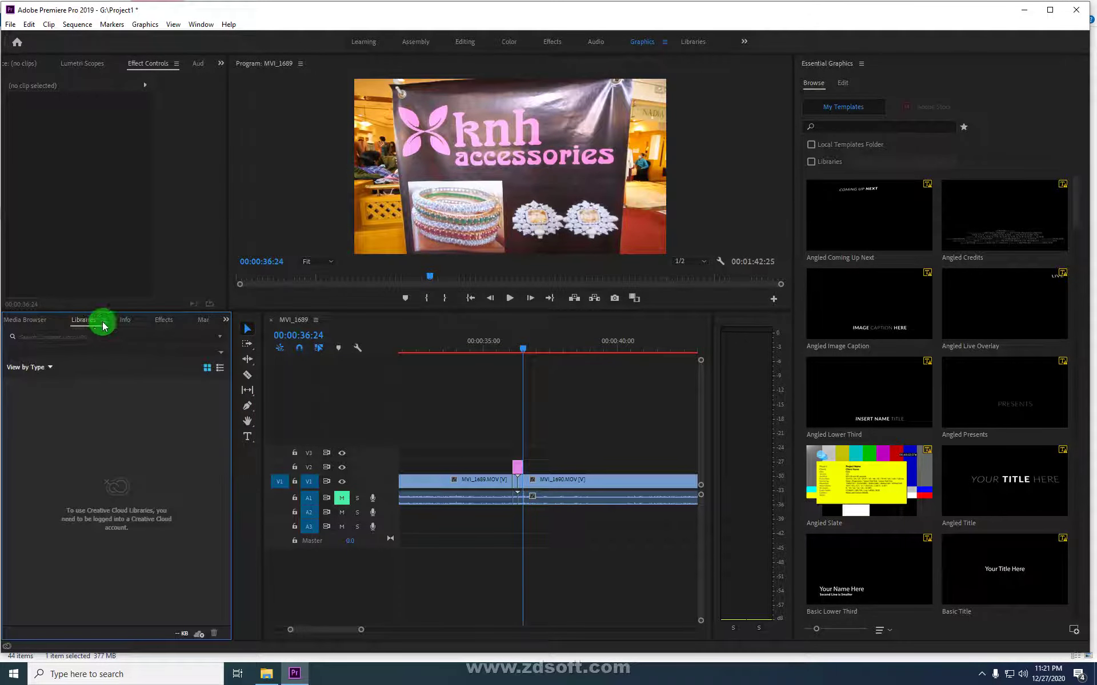
click(93, 323)
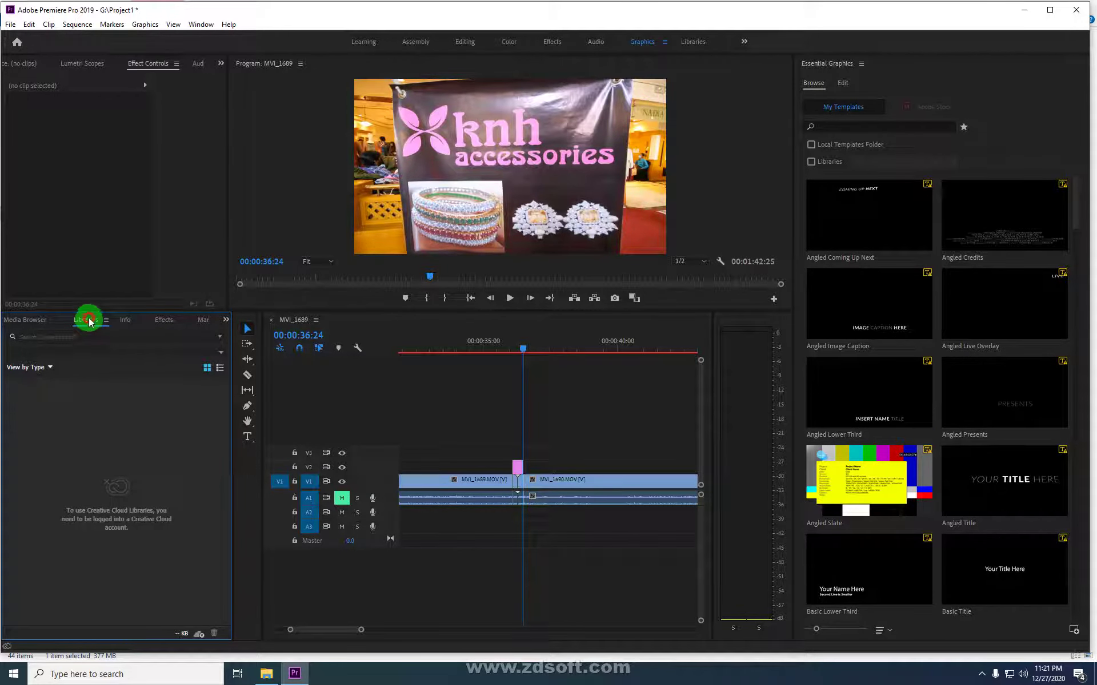
mouse_move(89, 323)
mouse_down()
mouse_move(89, 303)
mouse_move(203, 243)
mouse_move(217, 70)
mouse_up()
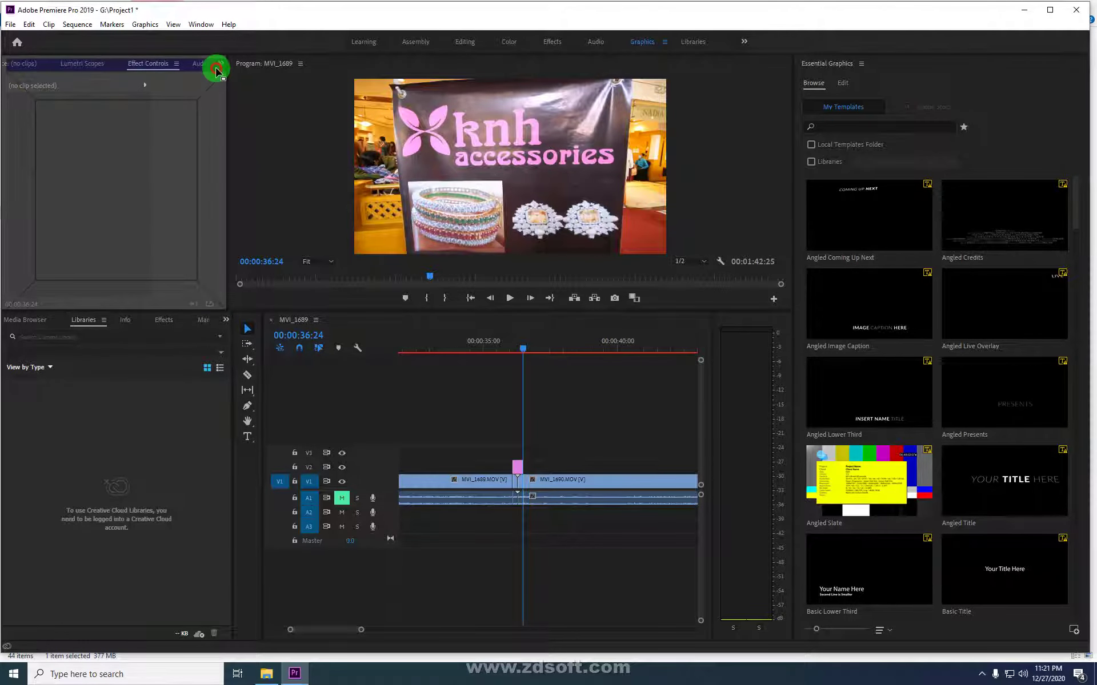
drag(217, 70, 218, 72)
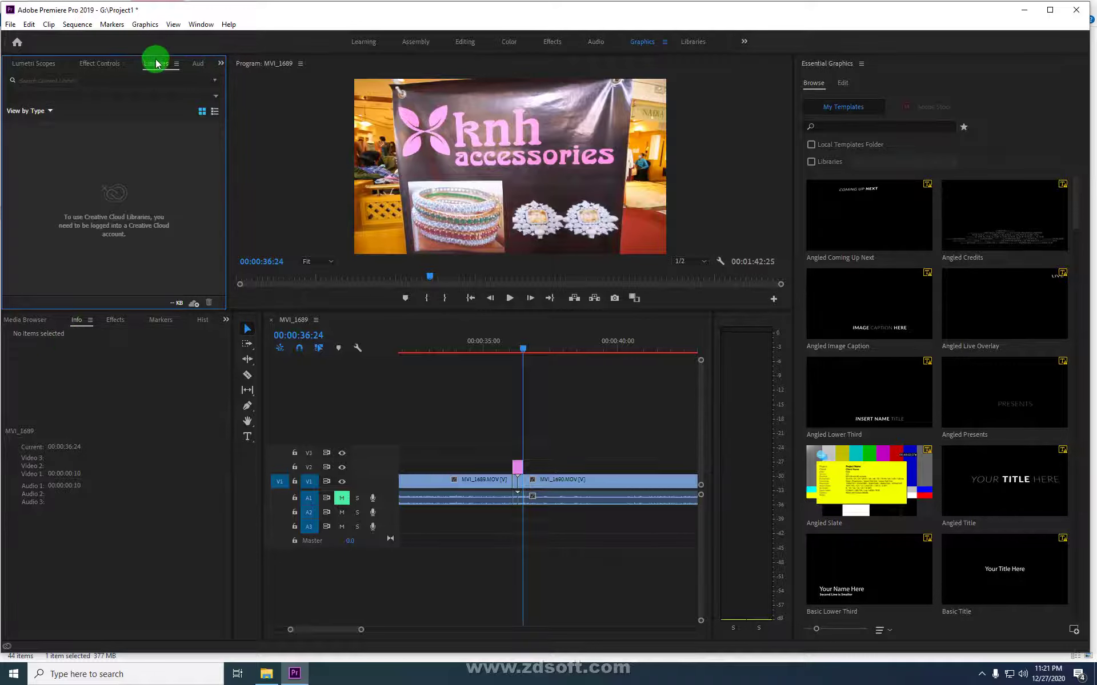
Dock Effect Controls beside Effects in the lower-left group and show the Effects folder list.
click(109, 70)
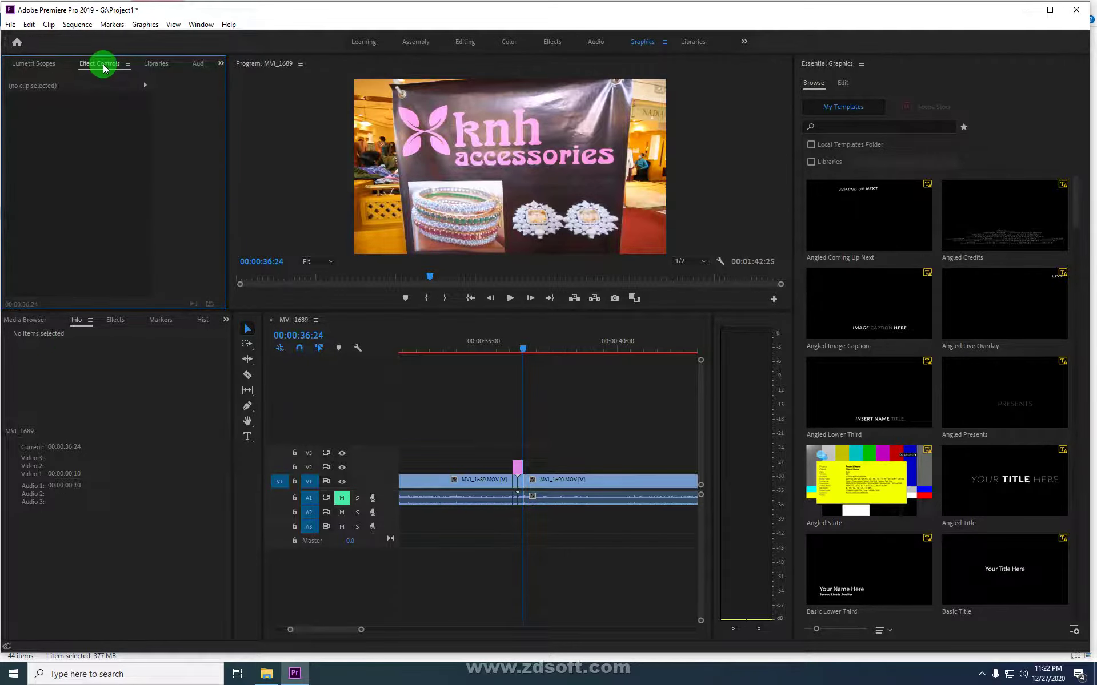
drag(104, 67, 132, 203)
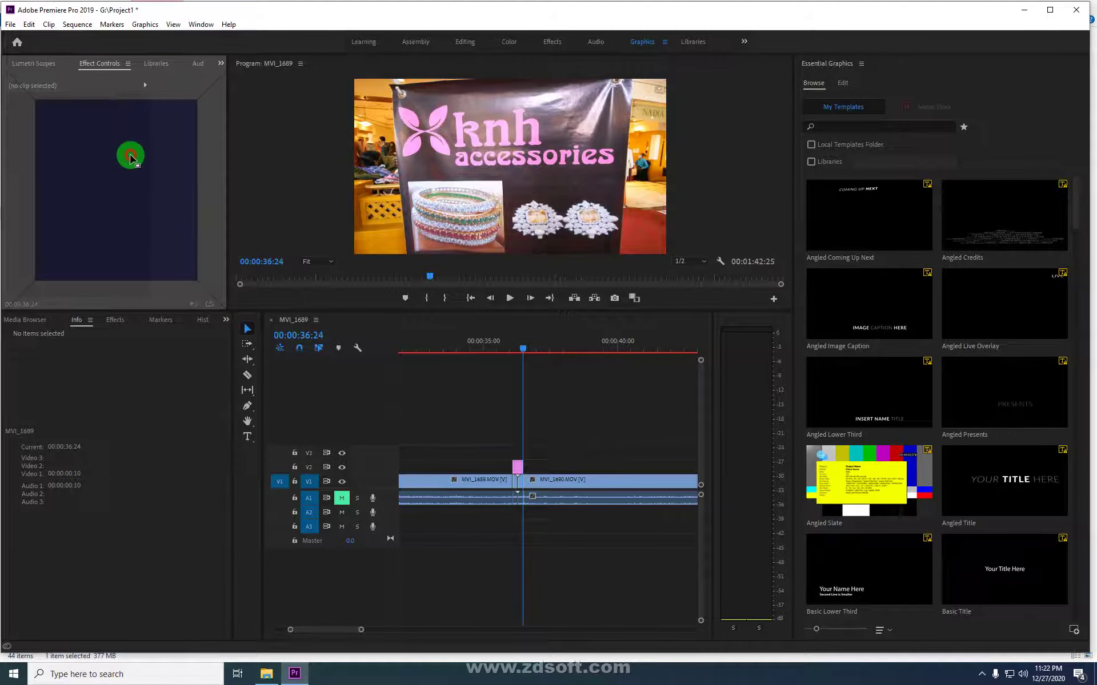
mouse_move(131, 203)
mouse_down()
mouse_move(147, 338)
mouse_move(133, 326)
mouse_up()
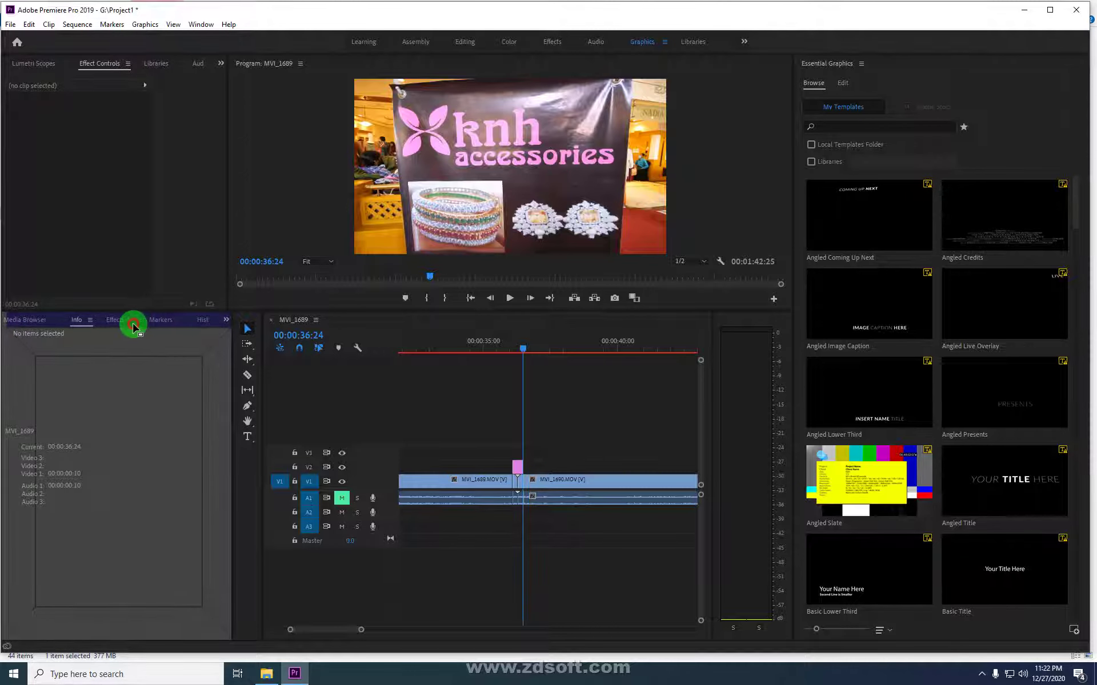
drag(133, 325, 135, 329)
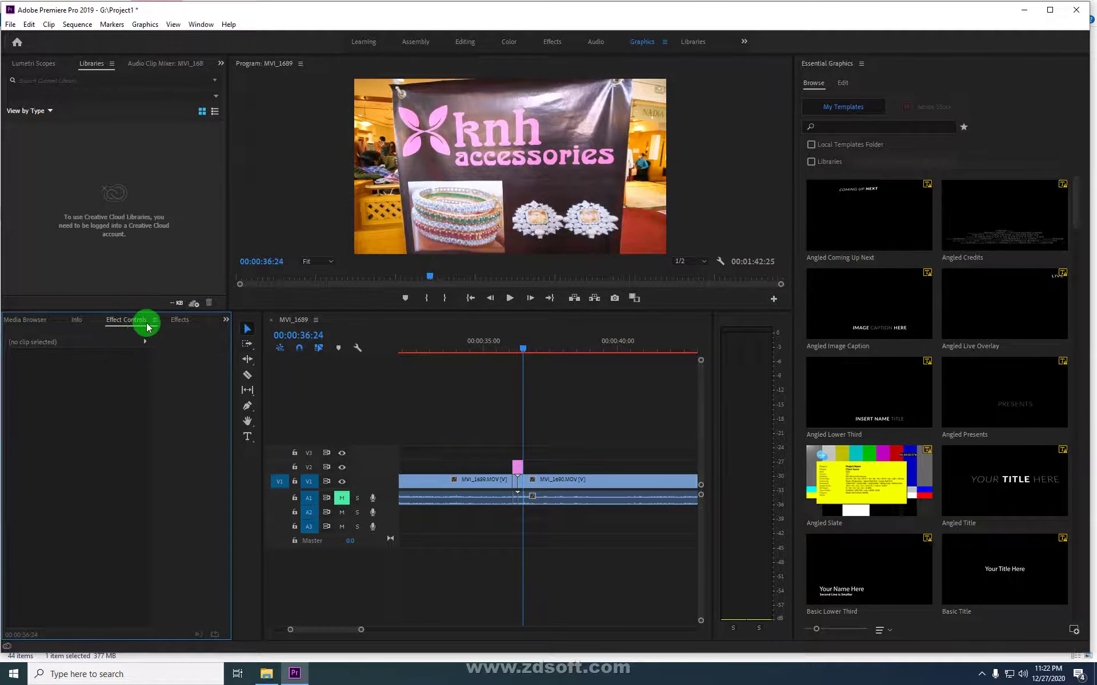
click(174, 326)
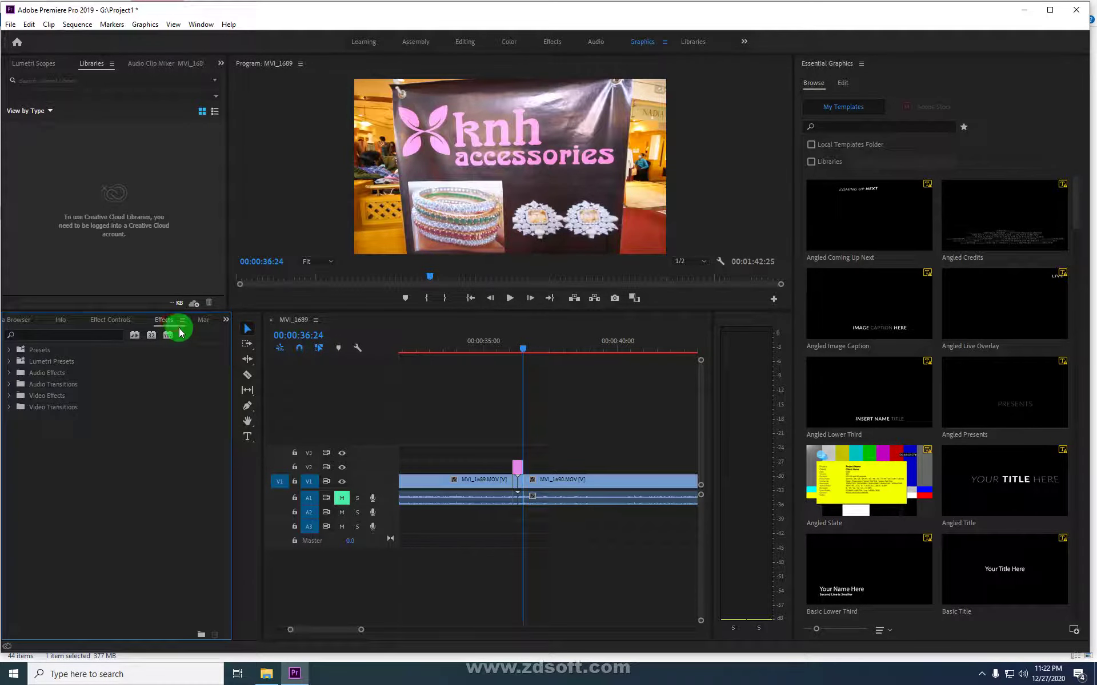
click(124, 321)
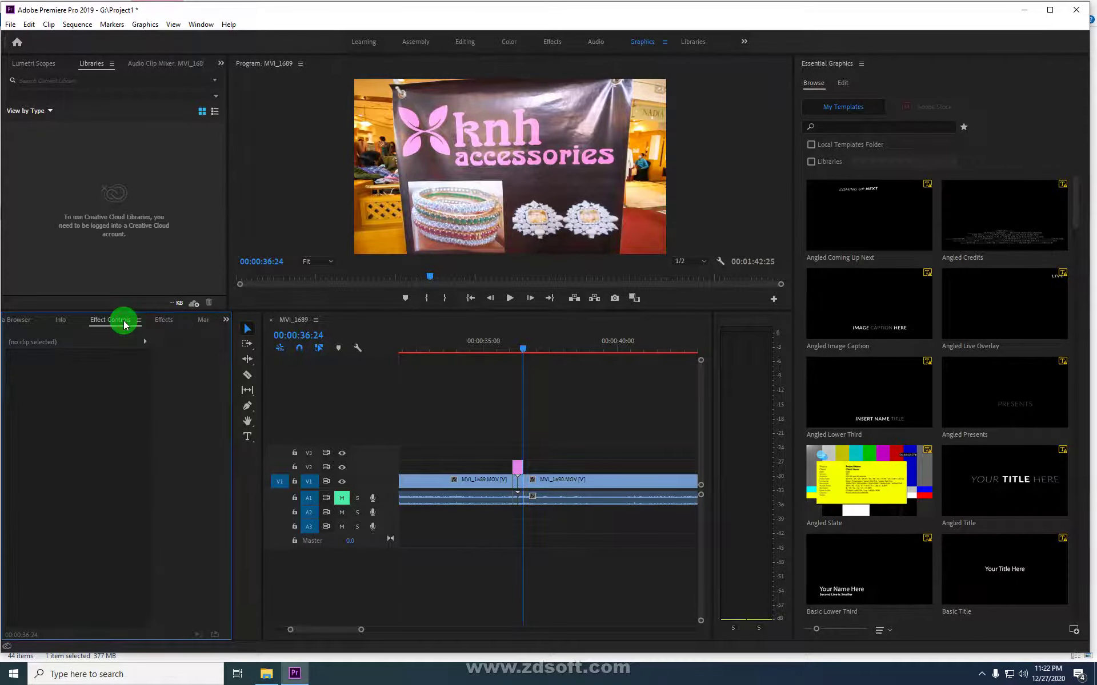
click(494, 479)
click(164, 320)
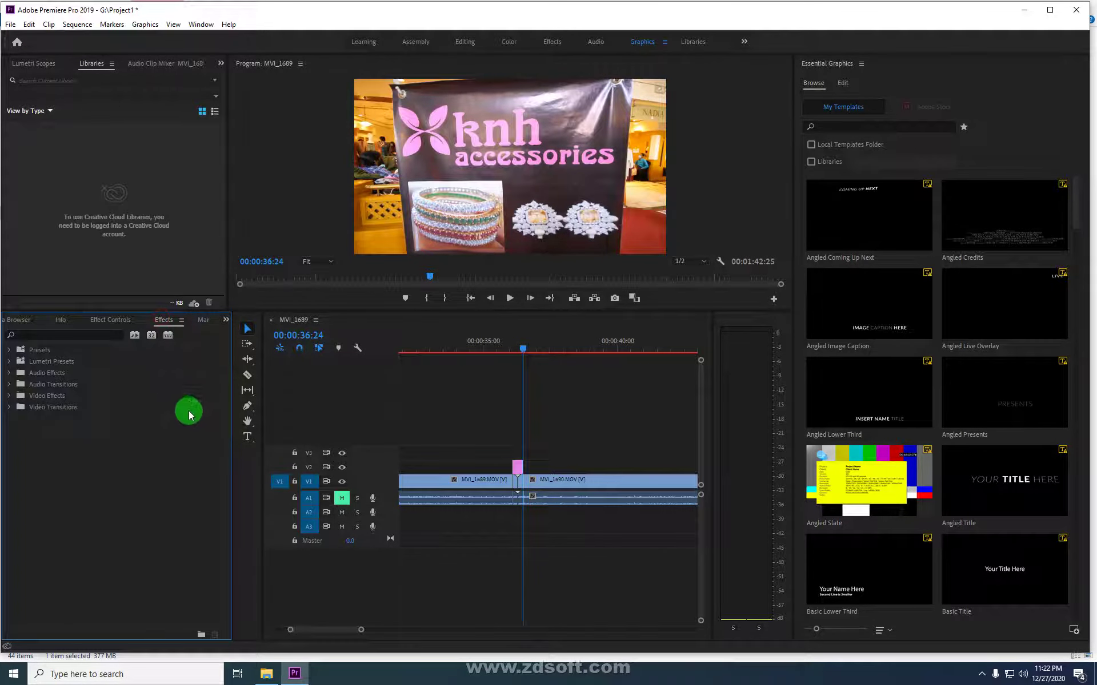
Expand Presets and the 10 Free Smooth Transition Pack 1 folder to list its presets.
click(9, 350)
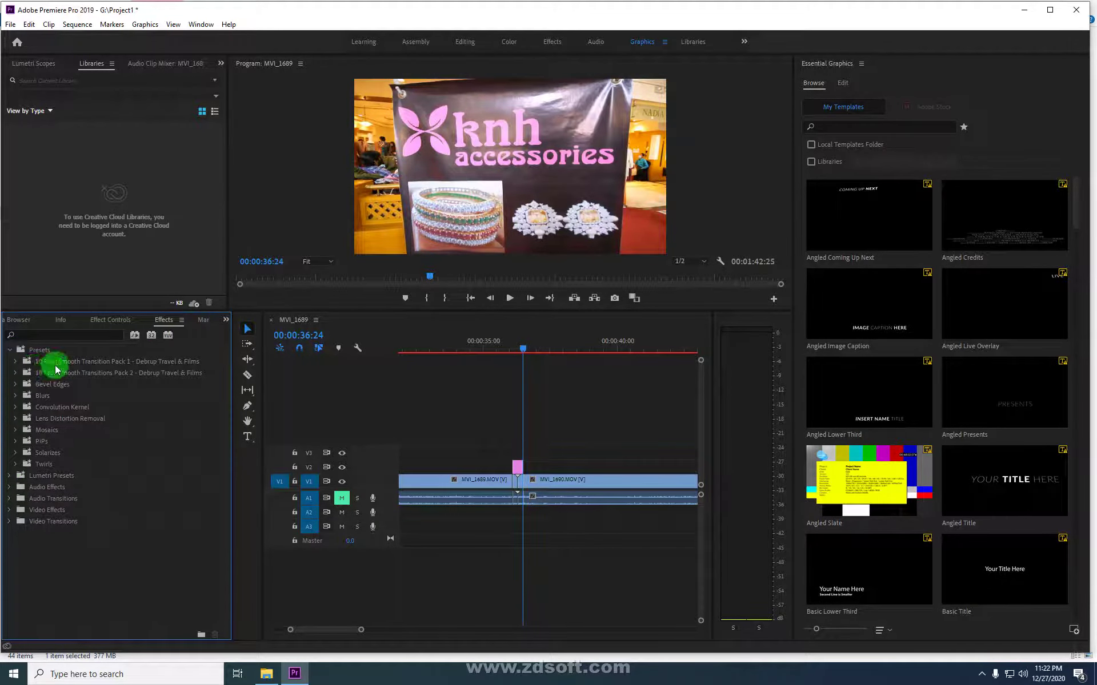
click(23, 365)
click(16, 363)
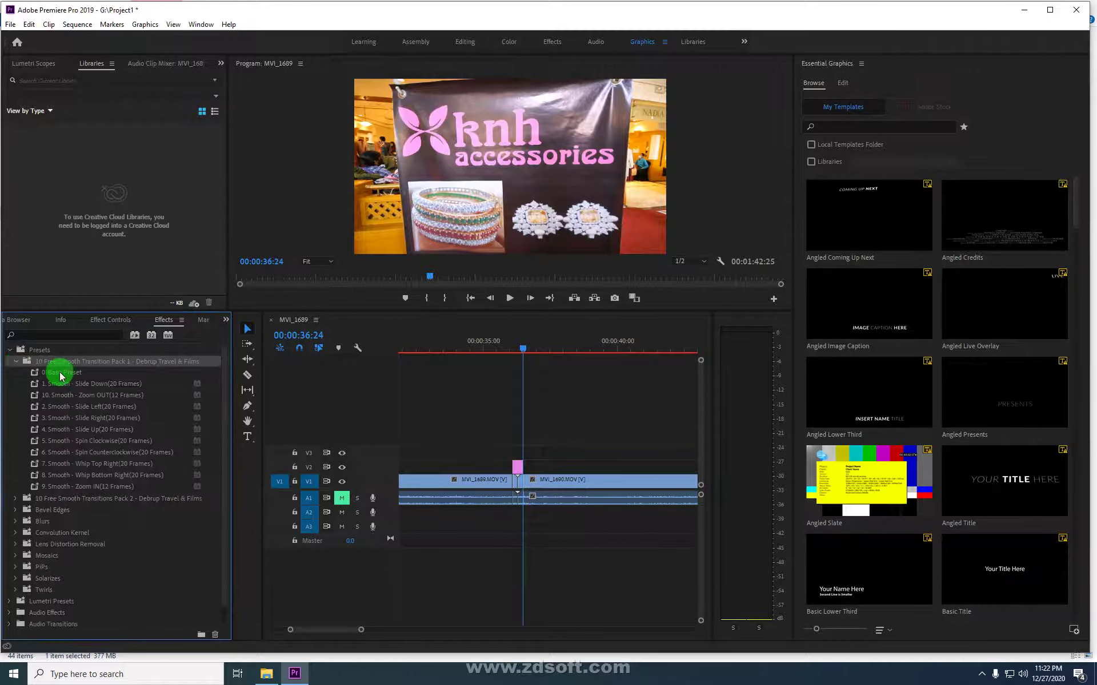
mouse_move(81, 376)
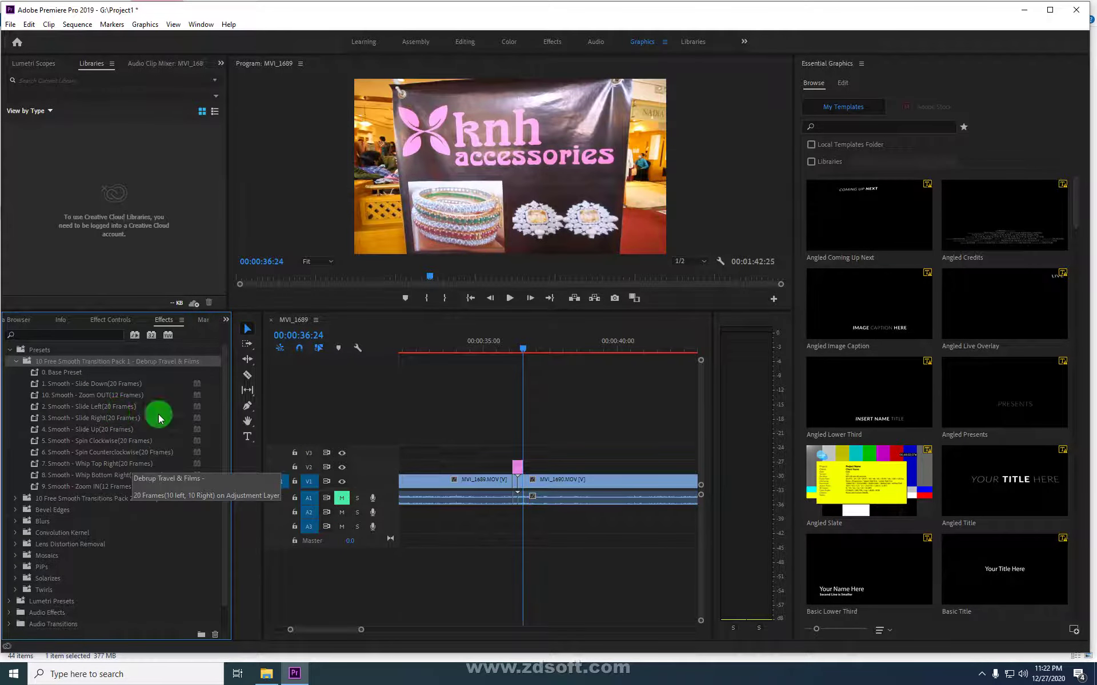
Scrub the playhead across the frames around the cut between MVI_1689 and MVI_1690.
click(508, 354)
drag(509, 354, 516, 357)
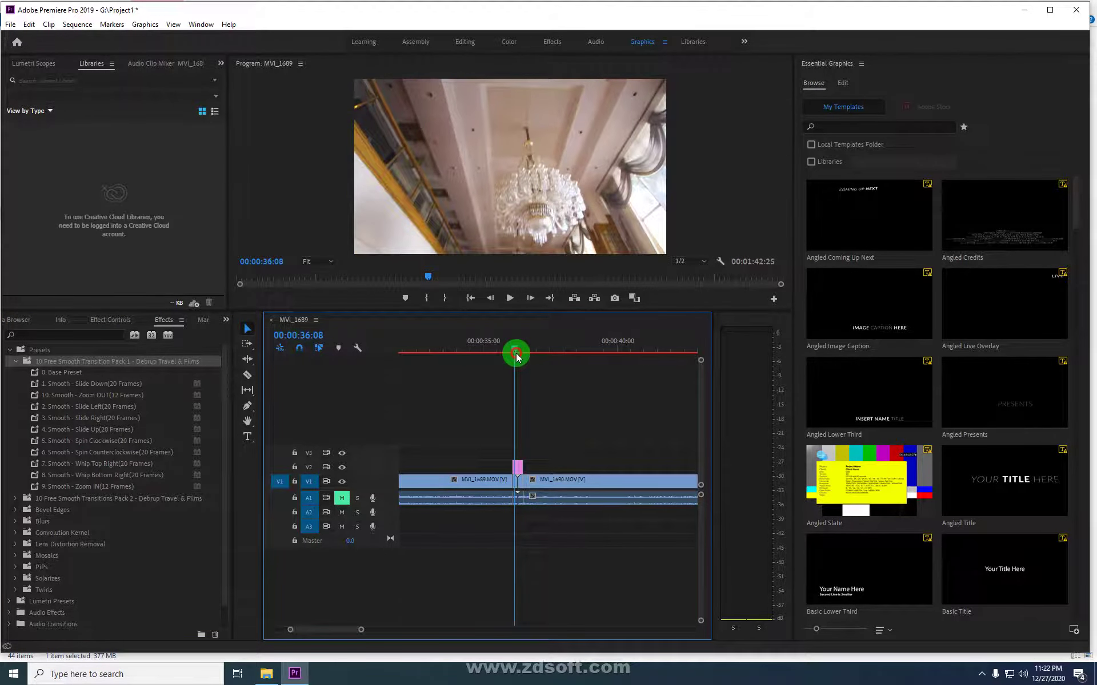
drag(516, 357, 517, 357)
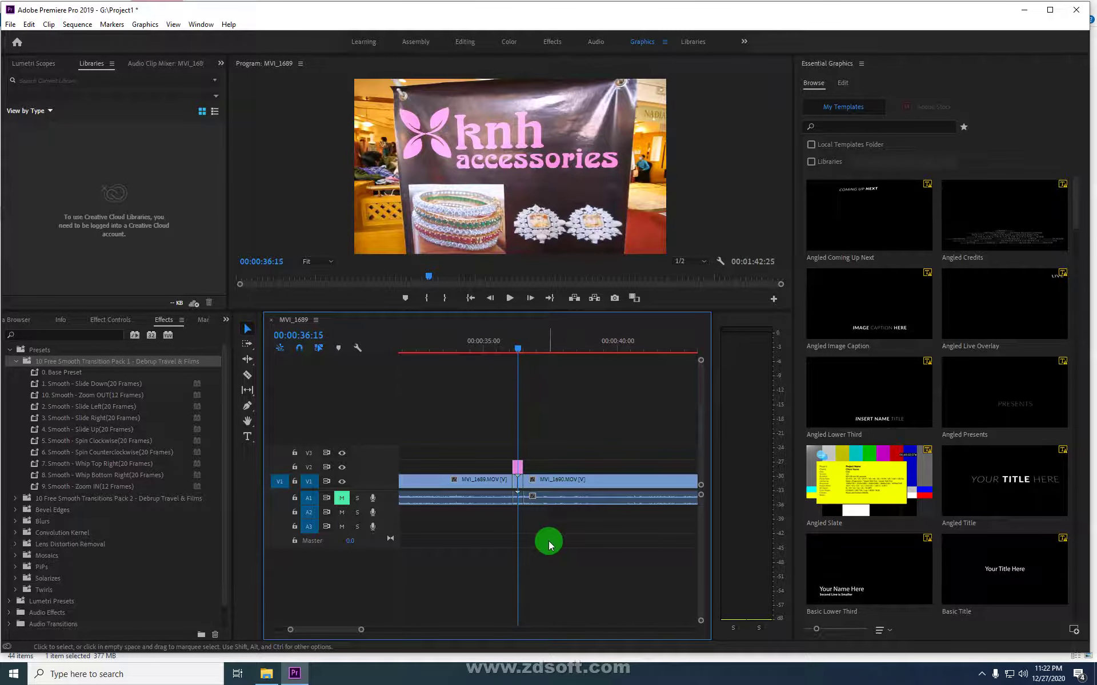
Zoom into the cut and drop the 1. Smooth - Slide Down preset onto the V2 Adjustment Layer.
key(equal)
key(equal)
key(equal)
key(equal)
key(equal)
key(equal)
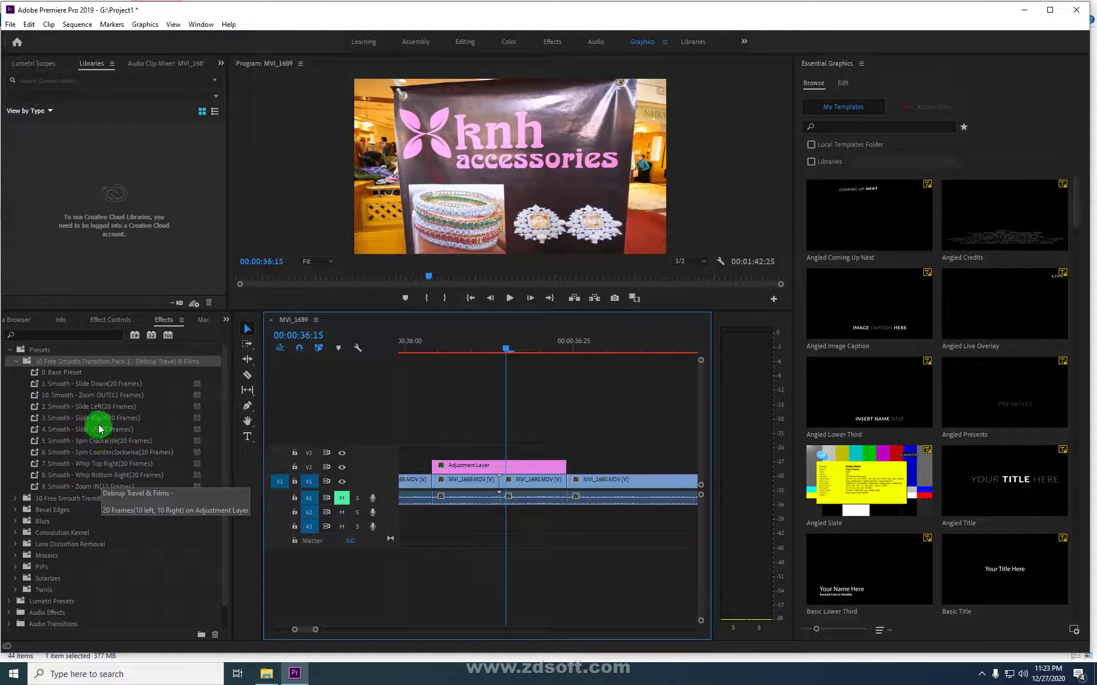
click(97, 388)
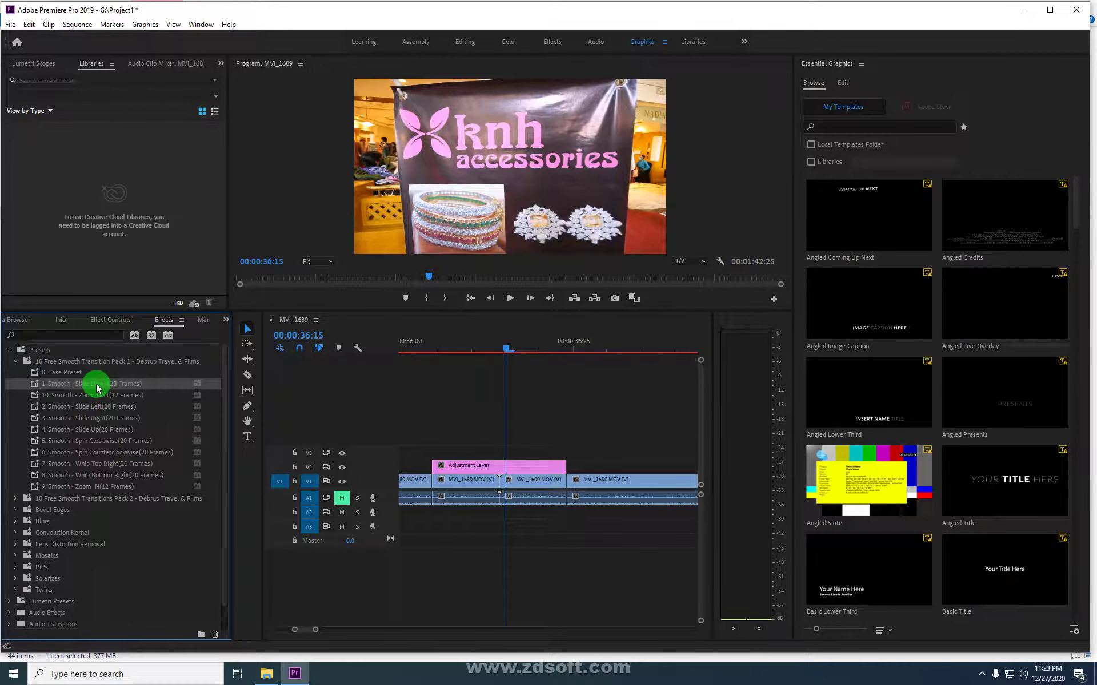
drag(97, 389, 227, 415)
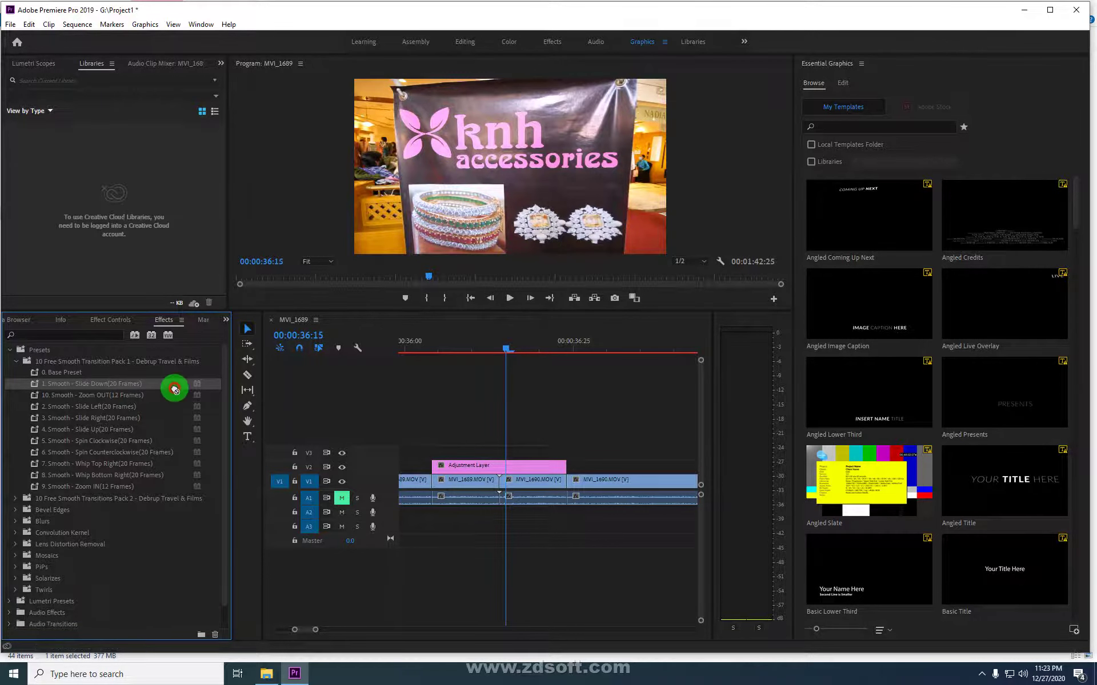
drag(226, 415, 173, 392)
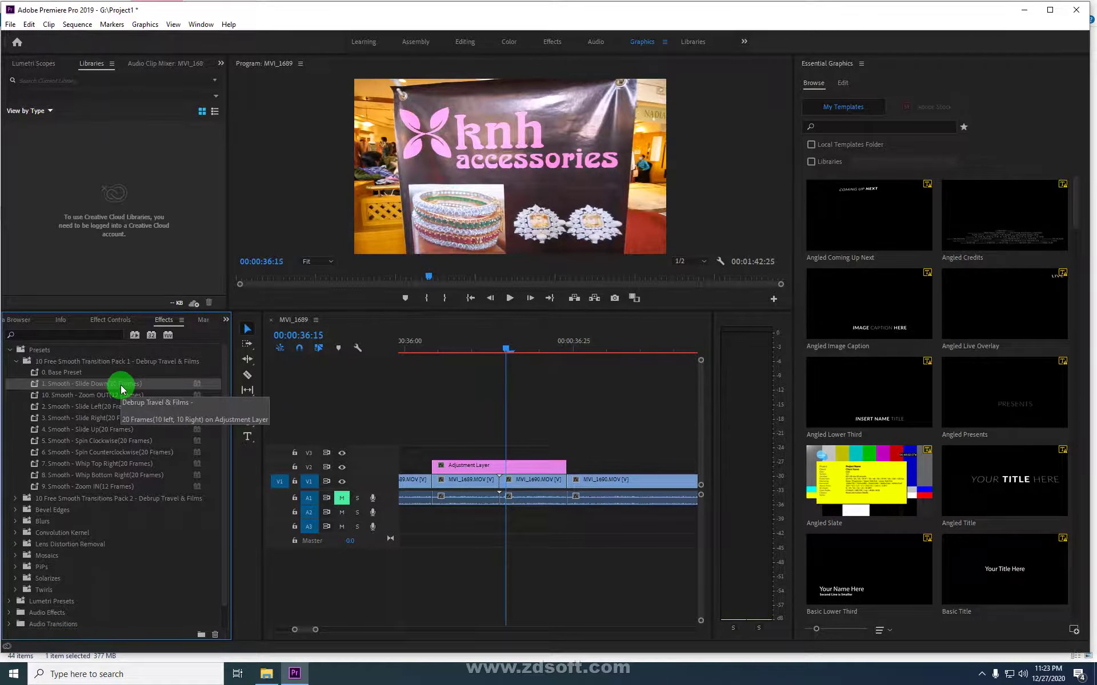
drag(121, 389, 375, 430)
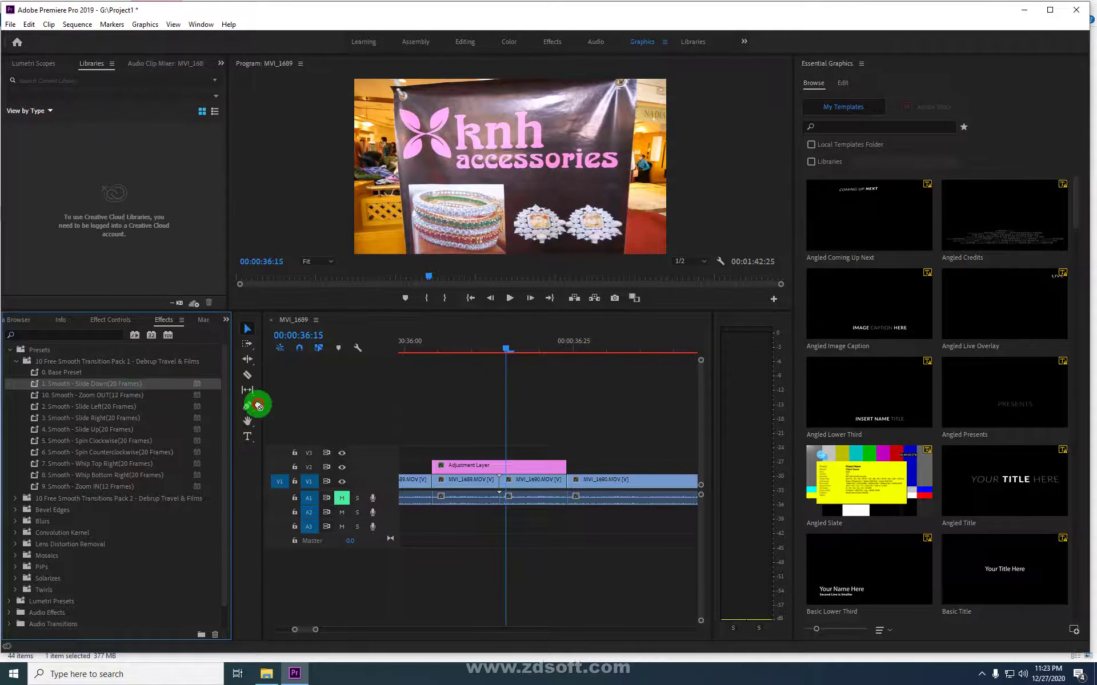
drag(376, 430, 498, 468)
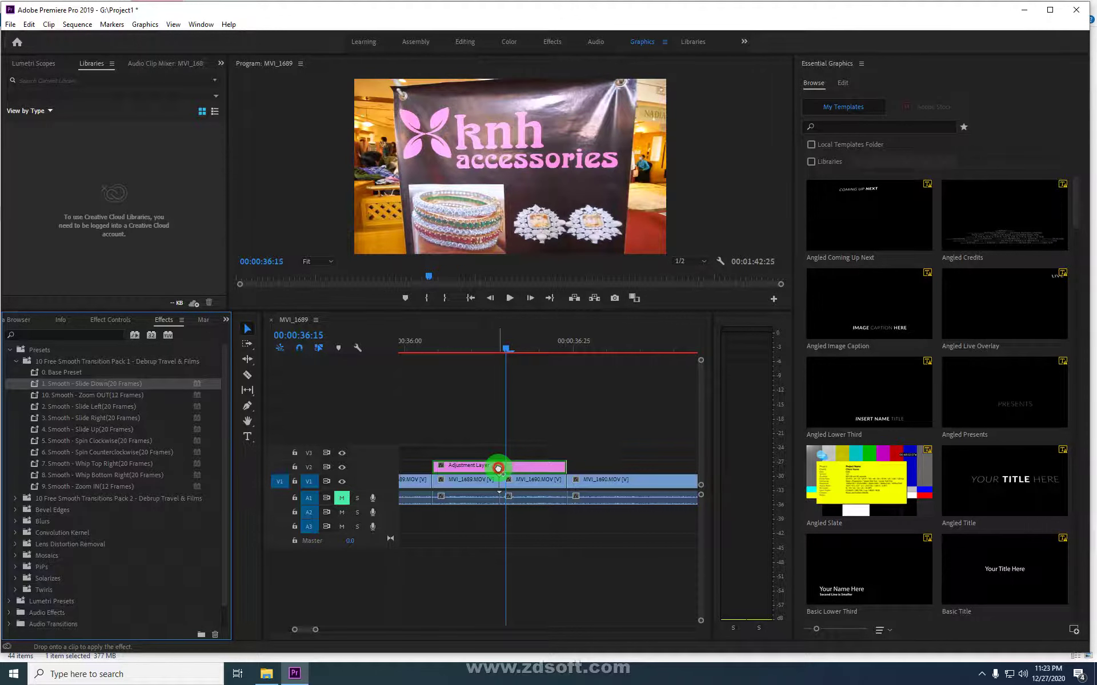
mouse_move(498, 468)
mouse_down()
mouse_move(490, 454)
mouse_move(491, 467)
mouse_up()
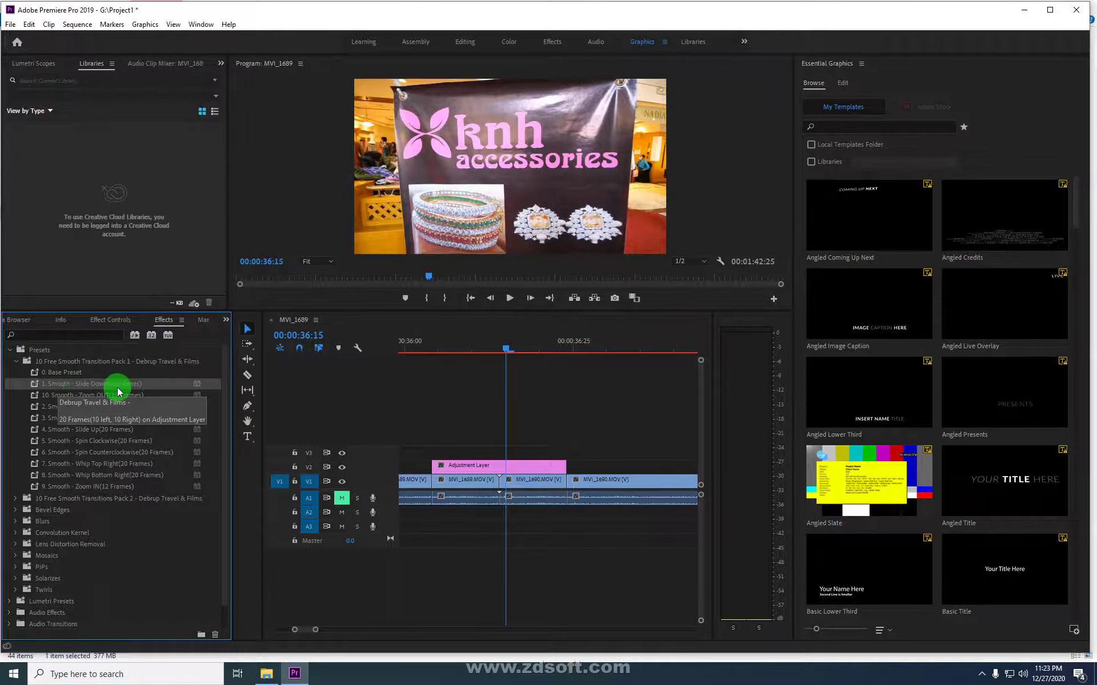
mouse_move(101, 386)
mouse_down()
mouse_move(368, 451)
mouse_move(487, 467)
mouse_up()
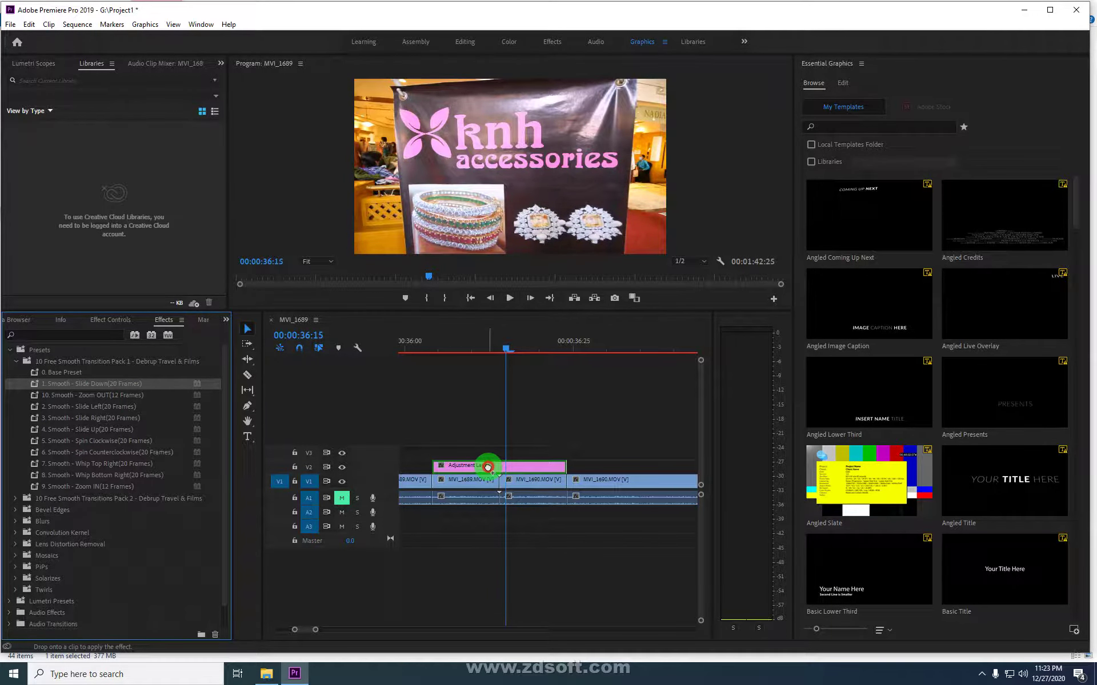
drag(487, 468, 487, 468)
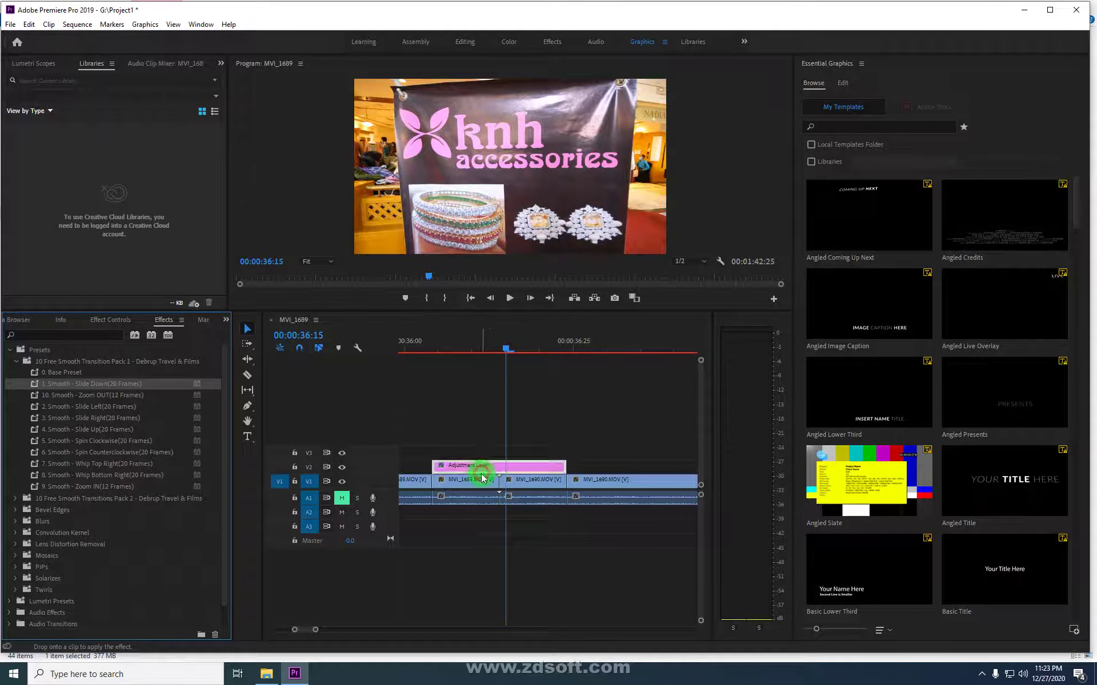
Deselect the clip and preview the Slide Down effect frame by frame at the cut.
click(498, 449)
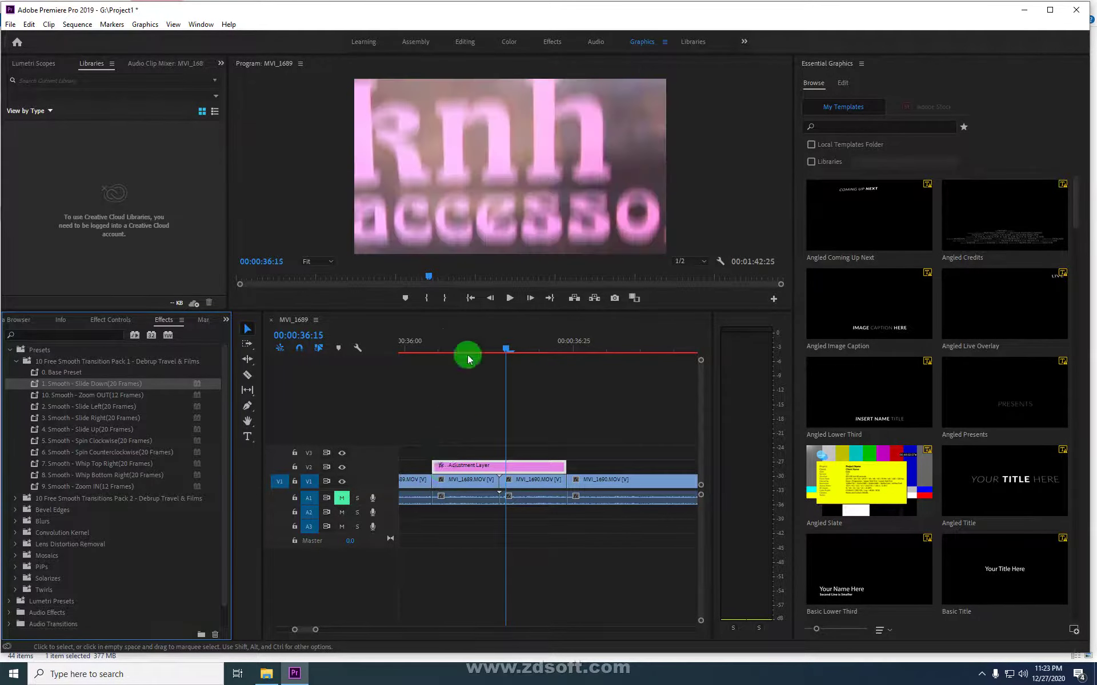
click(506, 346)
key(Left)
click(503, 393)
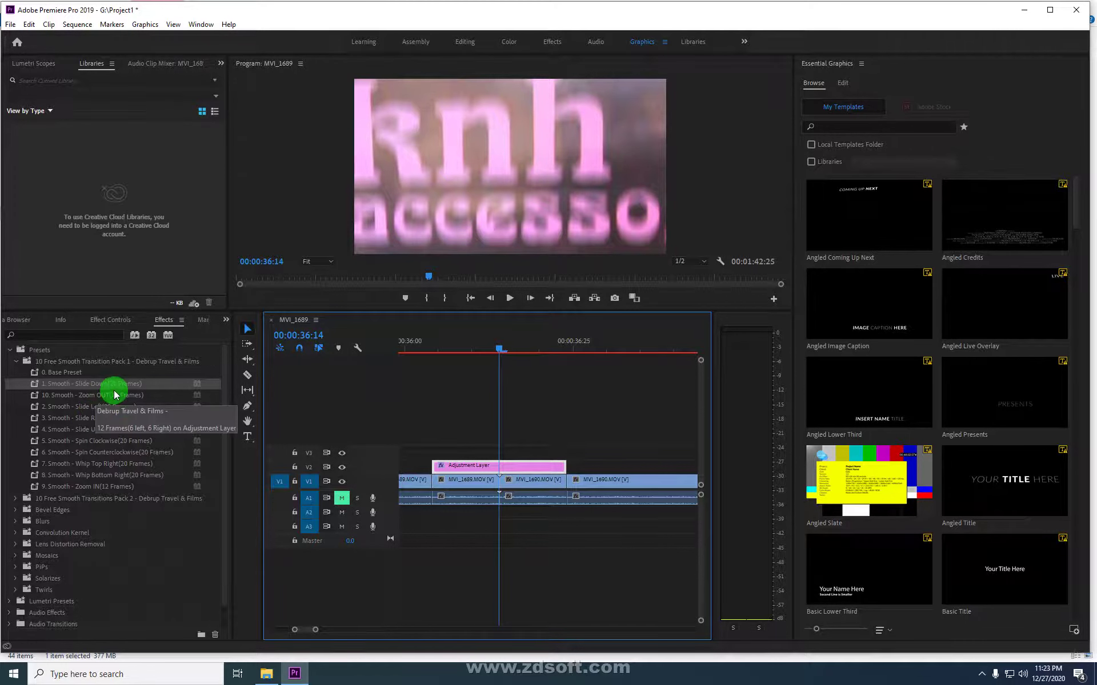
Reapply 1. Smooth - Slide Down (20 Frames) to the V1 clip and the Adjustment Layer at the cut.
drag(94, 384, 503, 491)
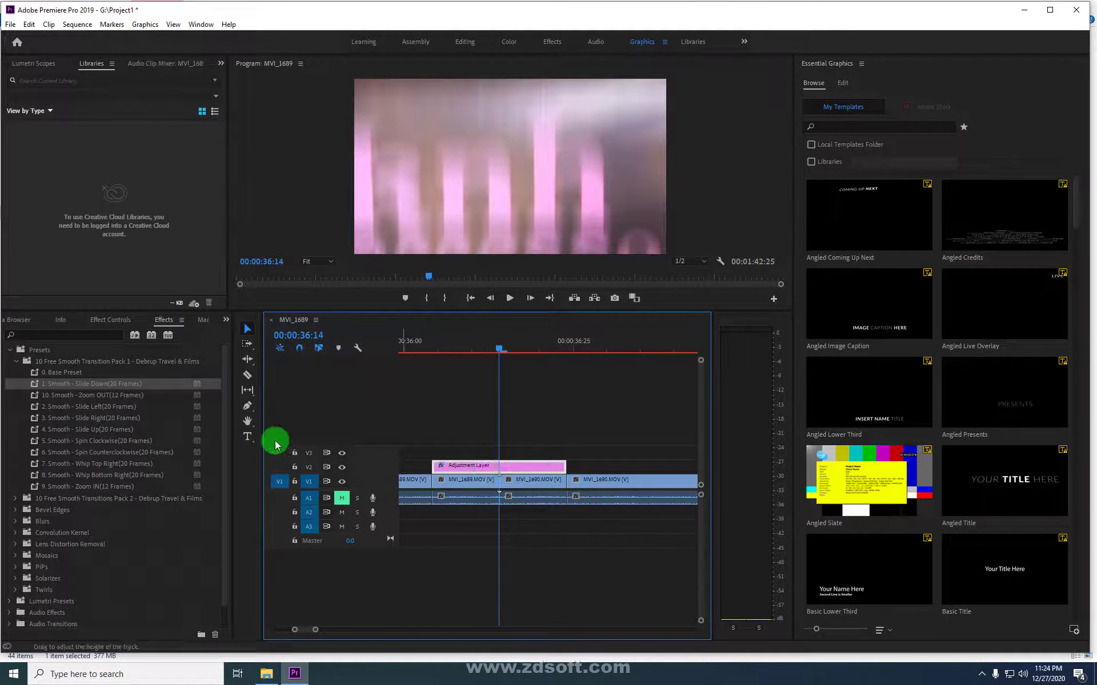
drag(90, 402, 486, 469)
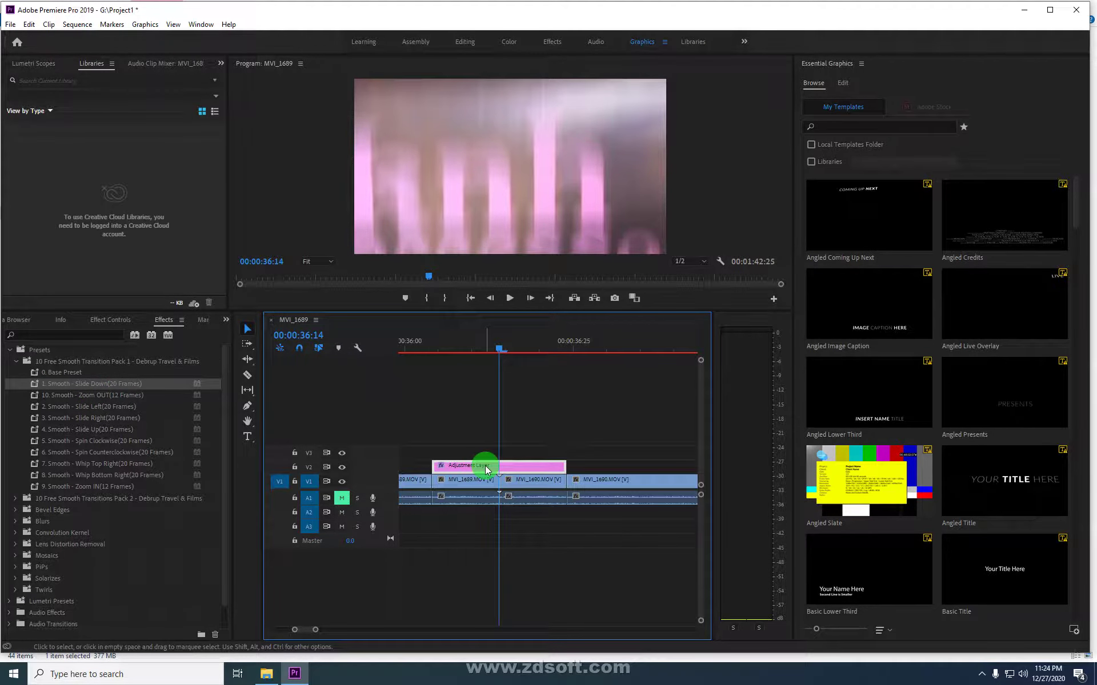
click(482, 484)
drag(70, 384, 80, 388)
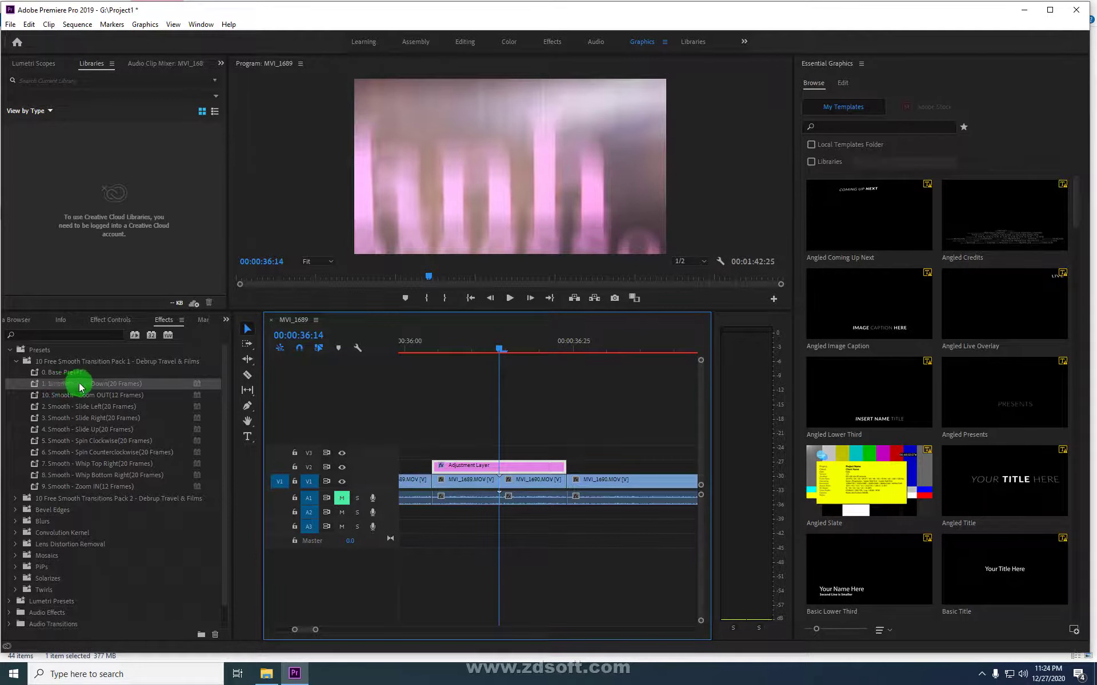
Apply the 0. Base Preset to the MVI_1689 and MVI_1690 clips on V1.
click(61, 375)
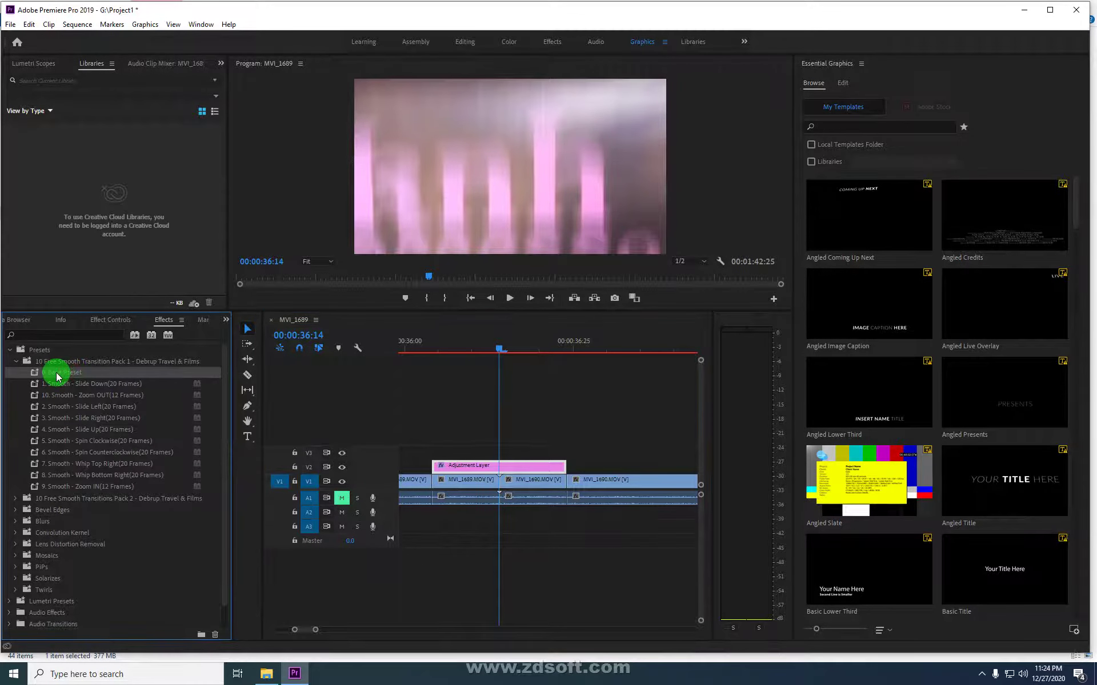
drag(53, 377, 337, 440)
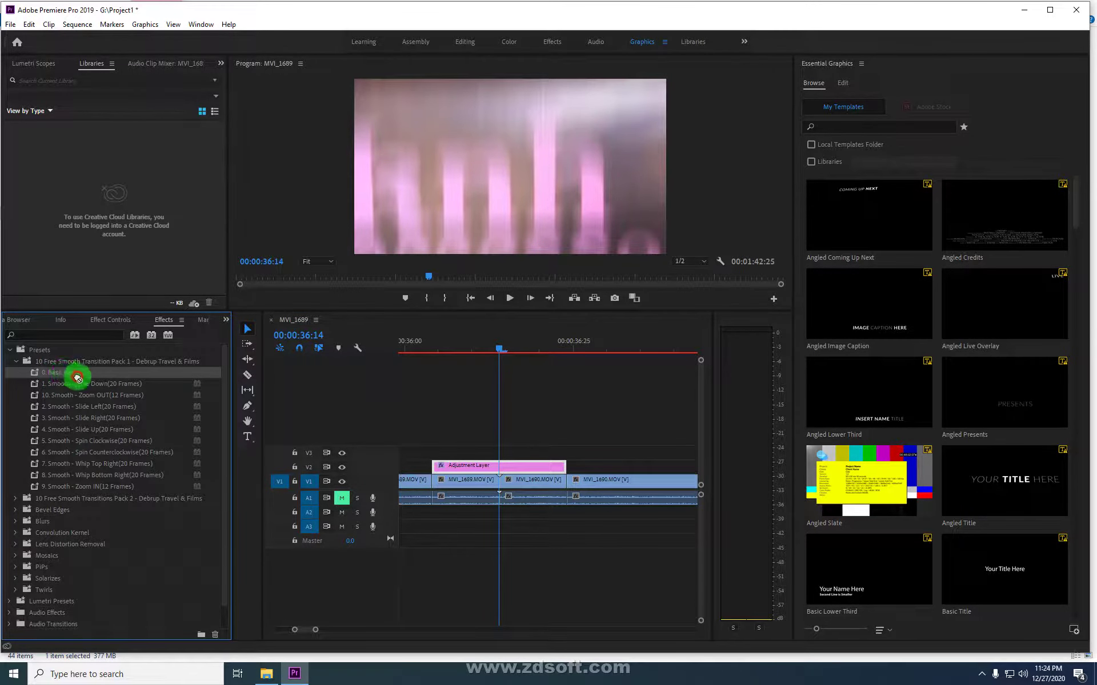
drag(337, 440, 466, 487)
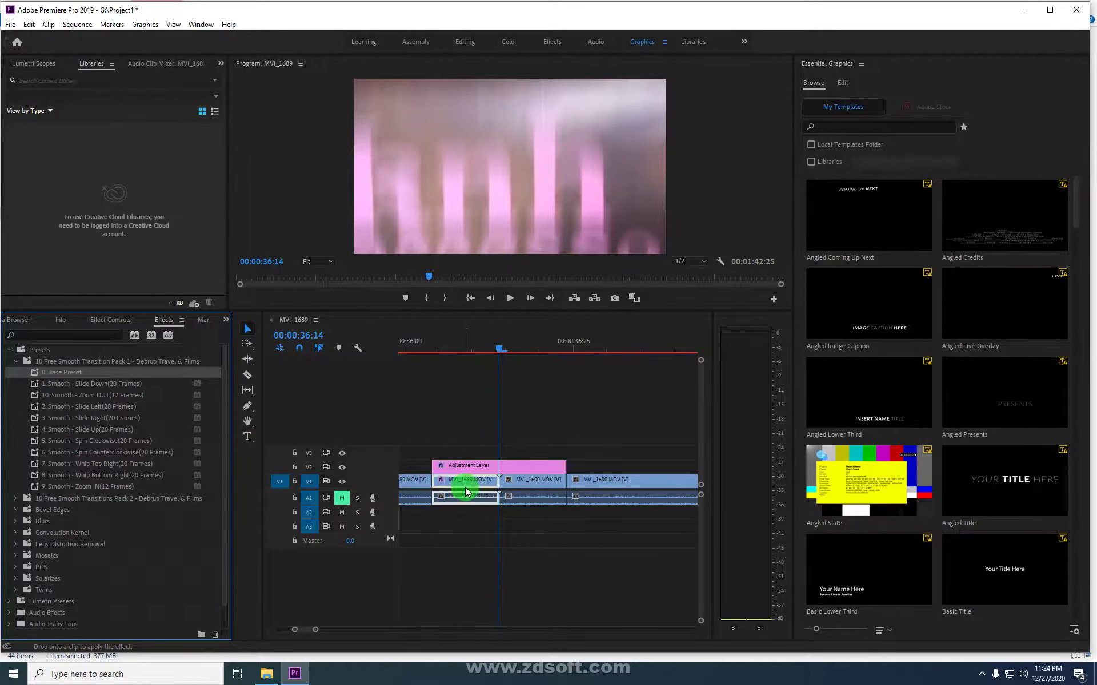
drag(112, 385, 522, 486)
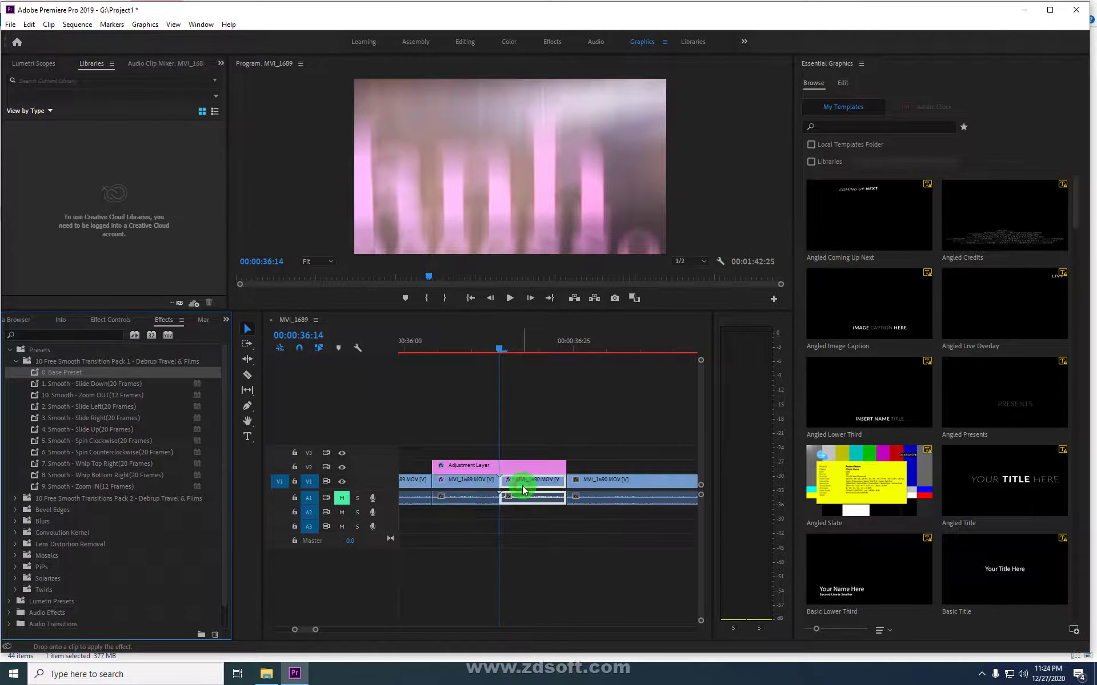
Check the motion-blurred transition frame at the cut, then deselect the clips.
click(481, 467)
click(458, 357)
click(495, 459)
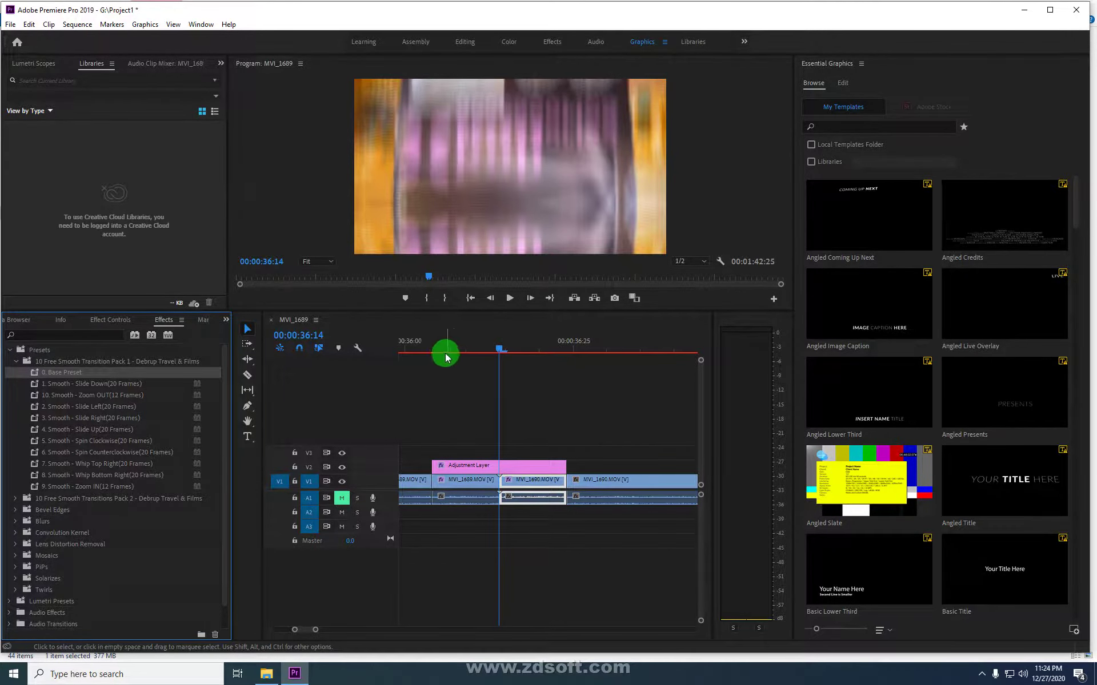
click(435, 390)
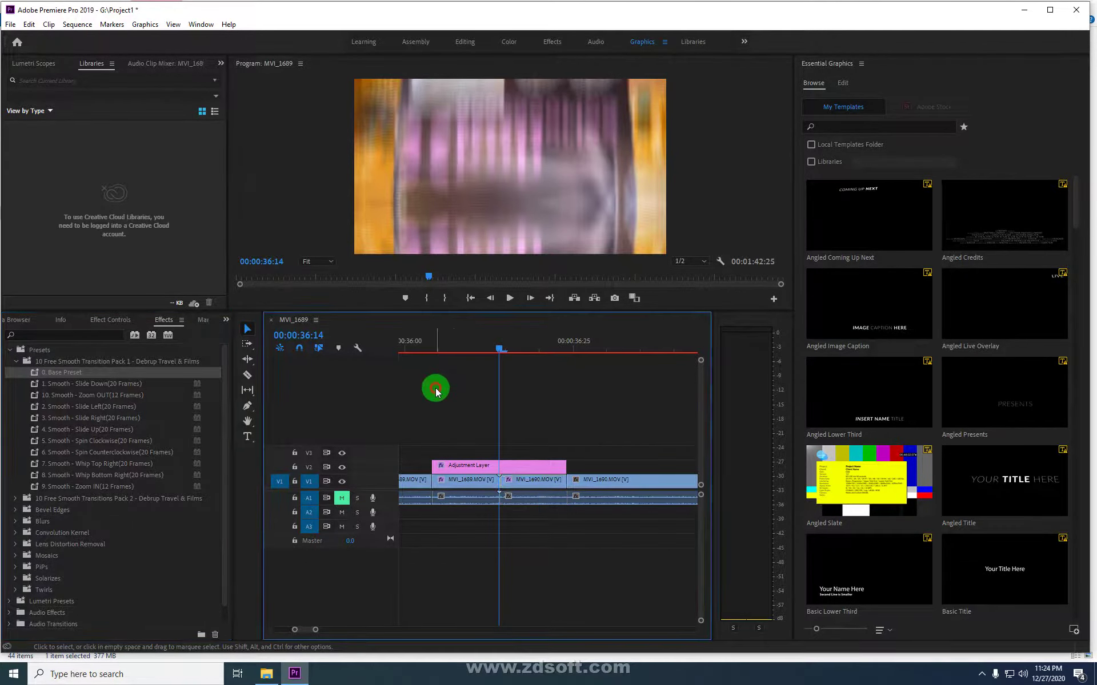
Trim the Adjustment Layer's start and end edges to the V1 edit points.
click(507, 468)
drag(496, 474, 426, 469)
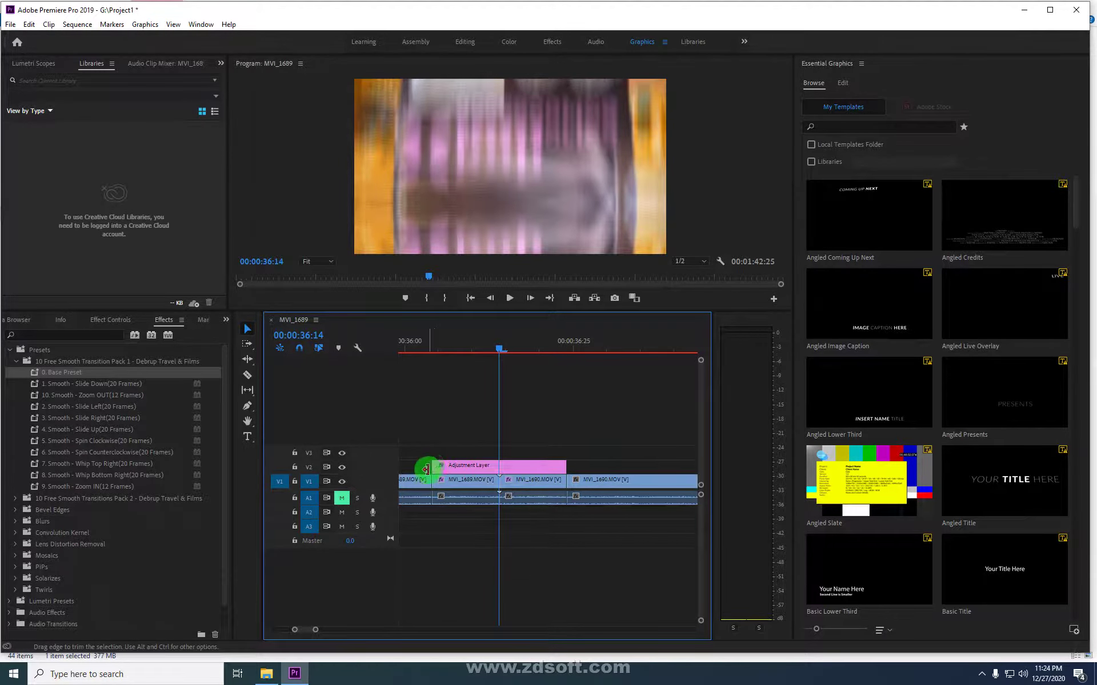
click(481, 467)
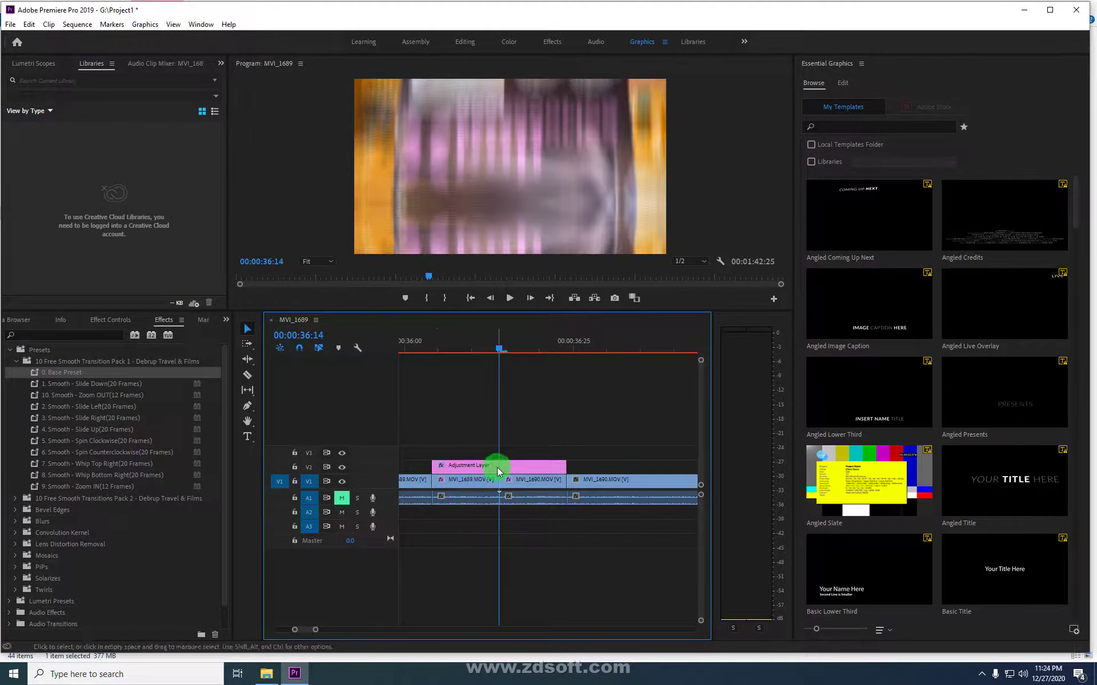
drag(558, 467, 560, 504)
click(486, 502)
mouse_move(435, 481)
mouse_down()
mouse_move(430, 458)
mouse_move(435, 487)
mouse_up()
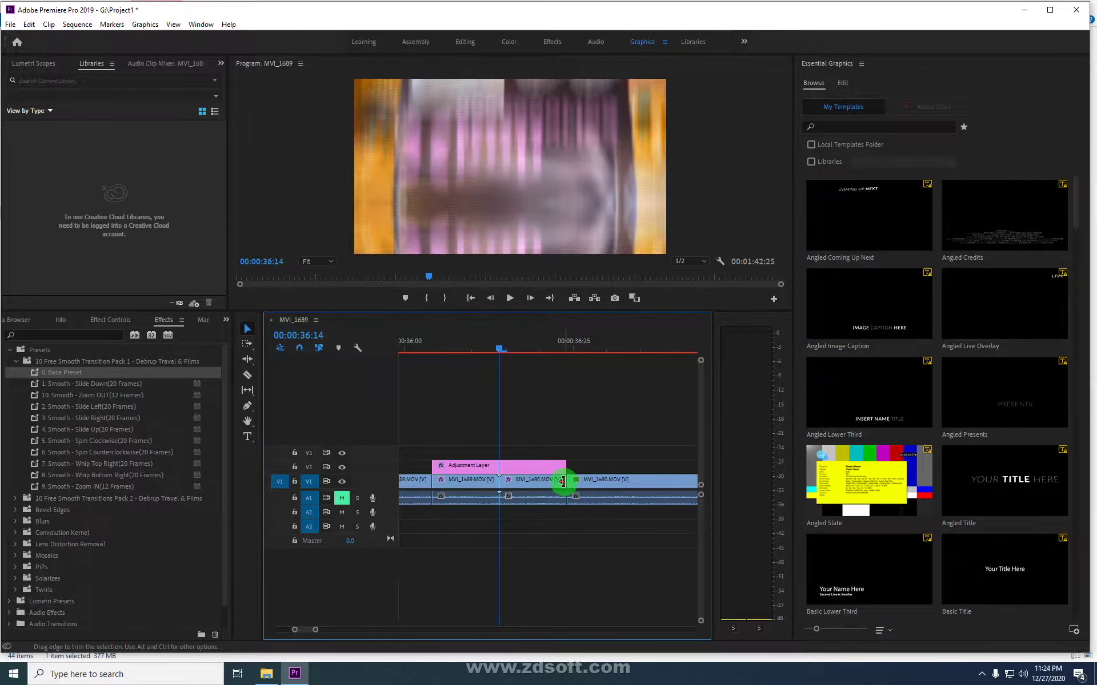
drag(435, 486, 32, 383)
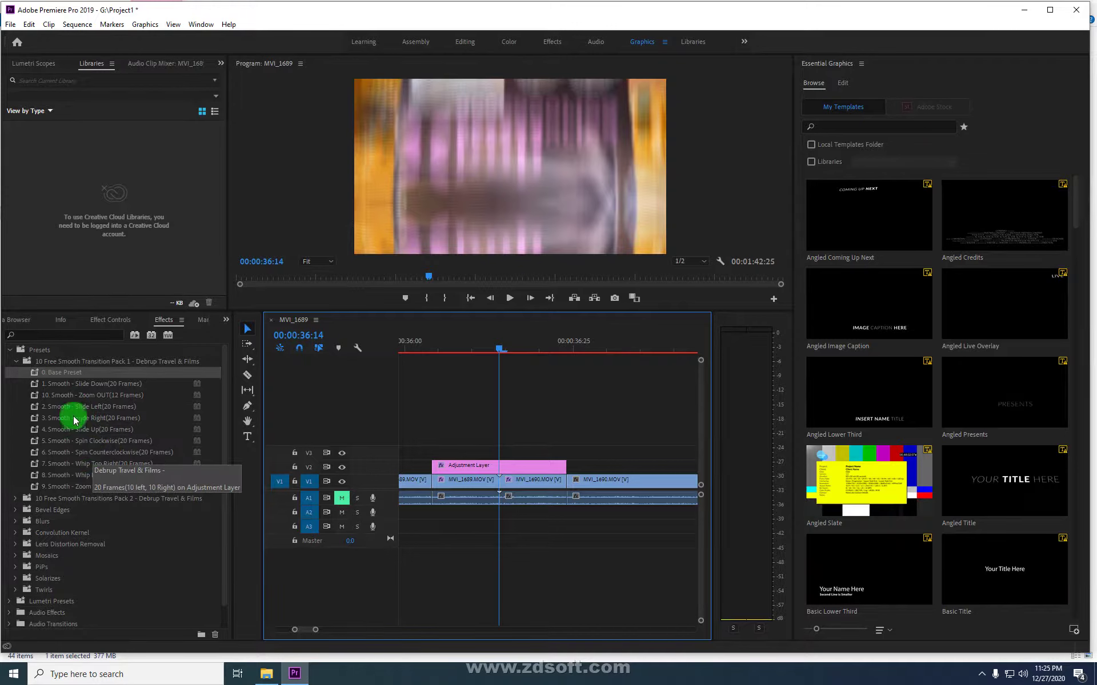
Reapply the 0. Base Preset at the cut, then play from 00:00:36:02 just before it.
drag(247, 437, 494, 468)
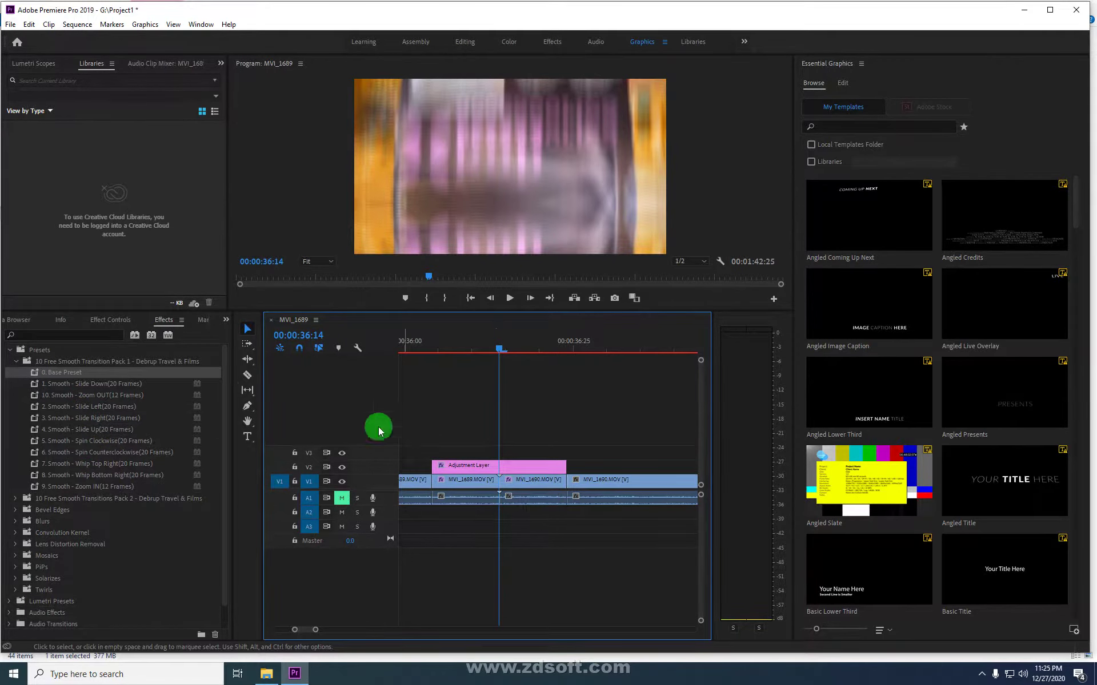
drag(65, 377, 495, 485)
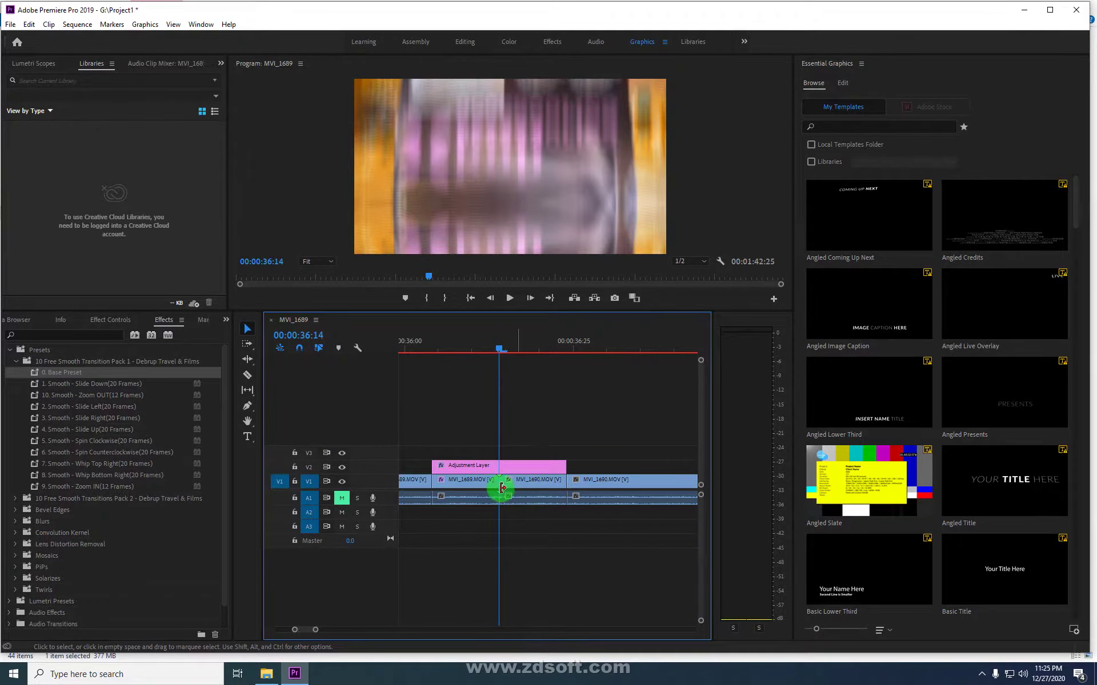
drag(61, 372, 462, 482)
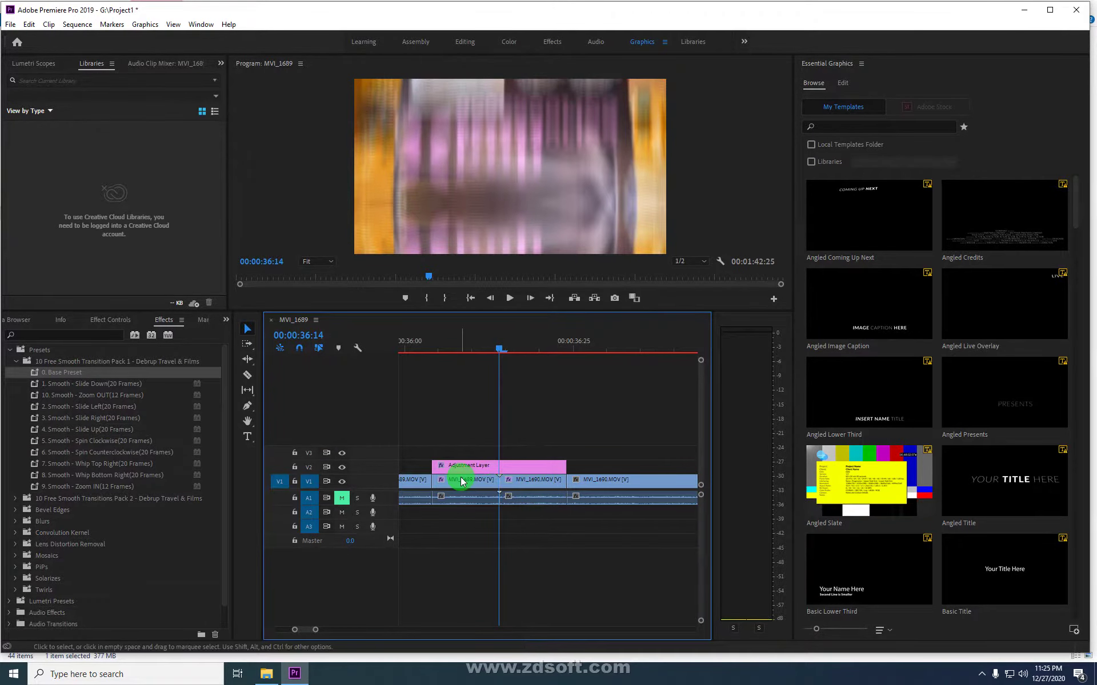
click(438, 348)
key(space)
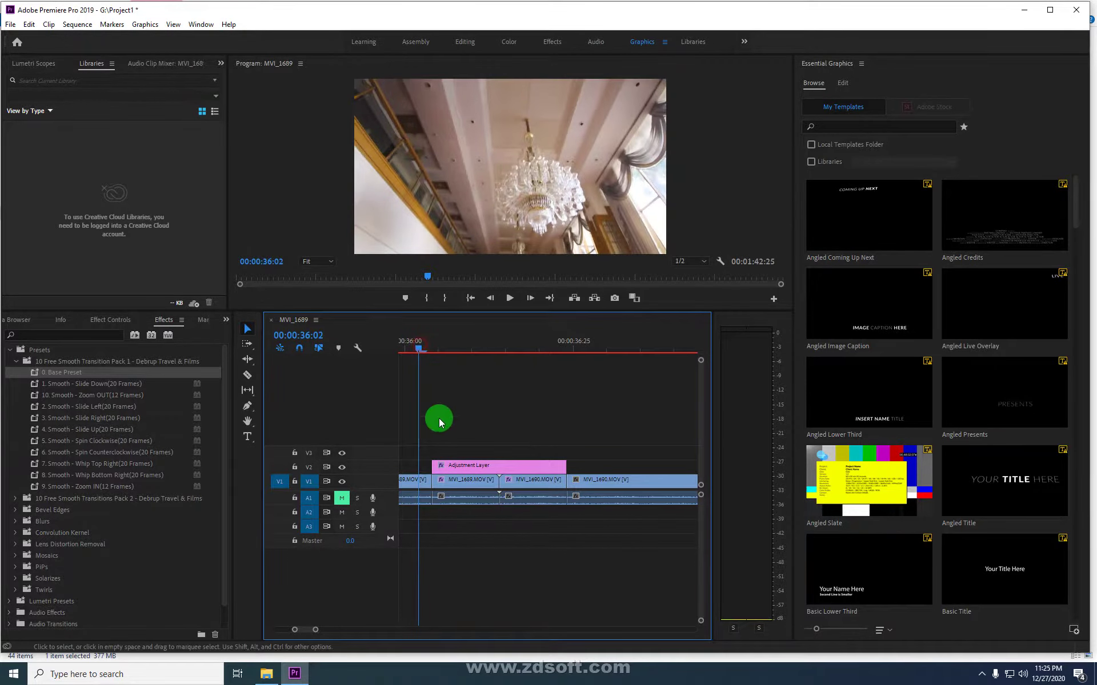
Zoom the timeline out and replay the transition from about 00:00:35:36.
key(space)
key(minus)
scroll(519, 433, up, 5)
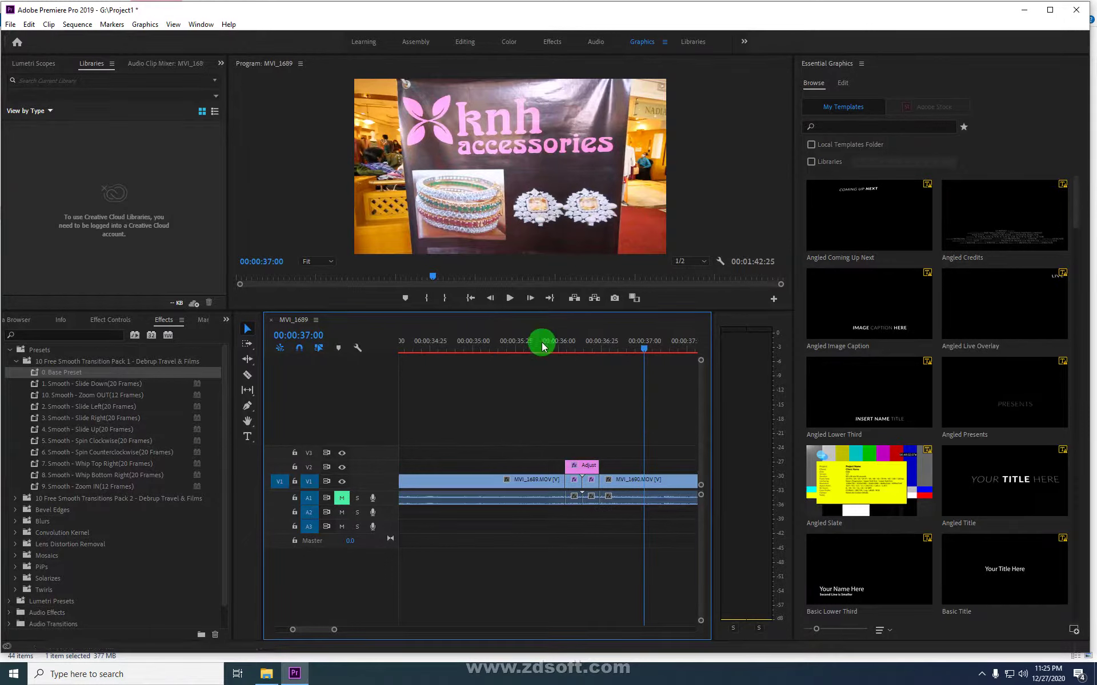
mouse_move(534, 348)
mouse_down()
mouse_move(537, 383)
mouse_move(507, 432)
mouse_up()
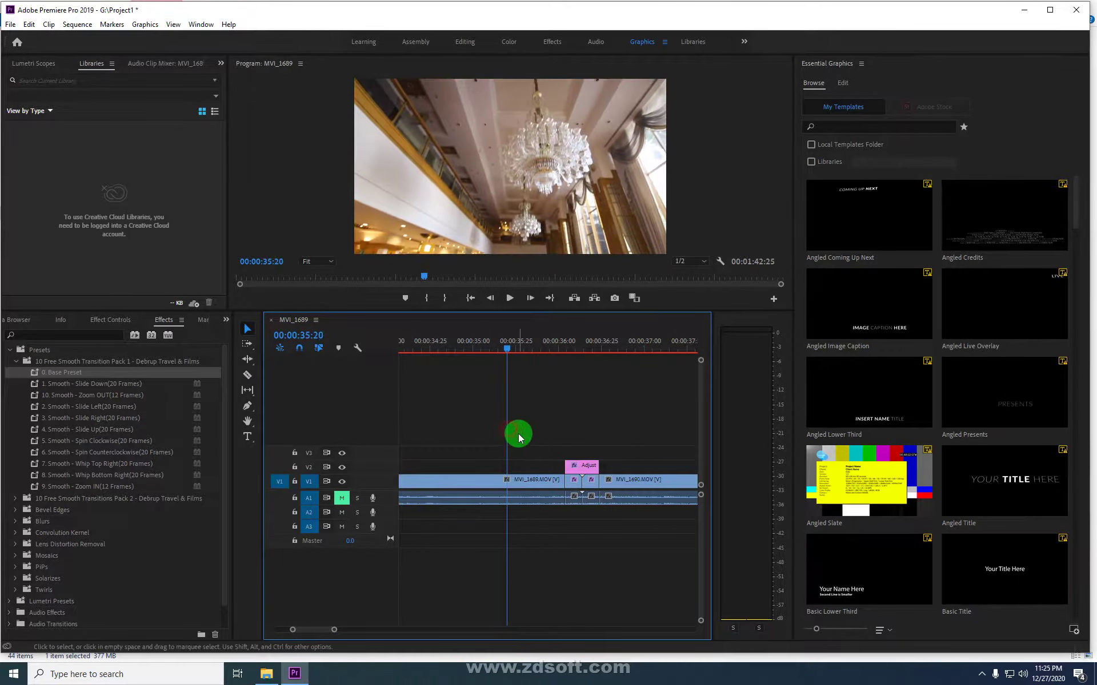
key(space)
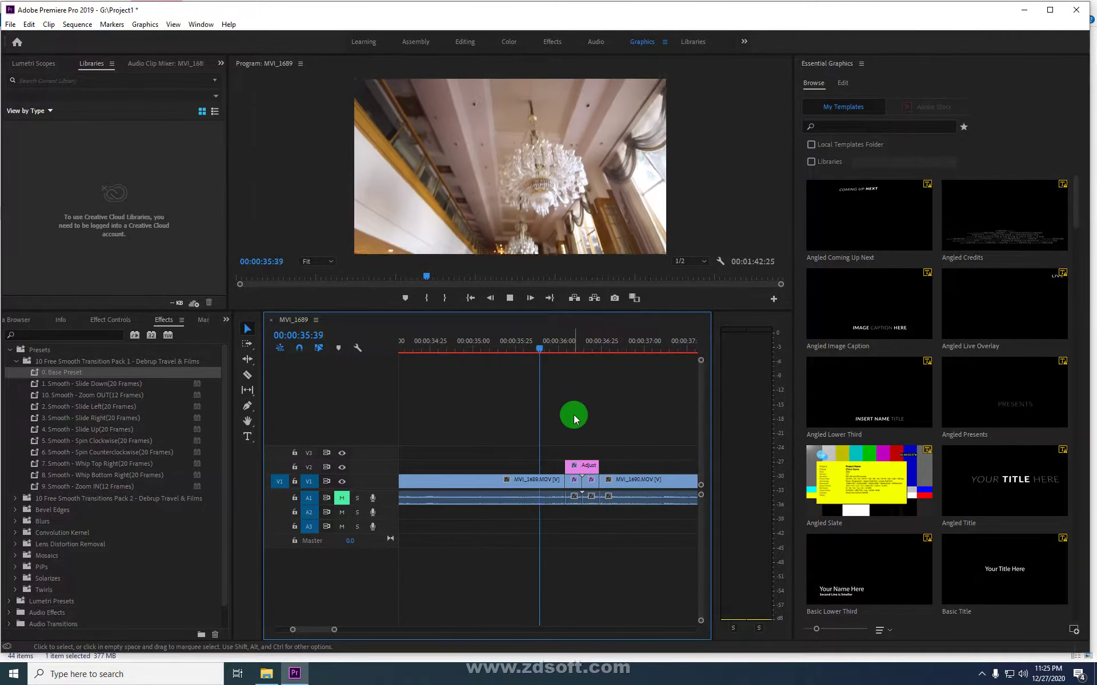
Replay from about 00:00:35:25, enlarge the program preview, and return to 00:00:35:39.
click(519, 344)
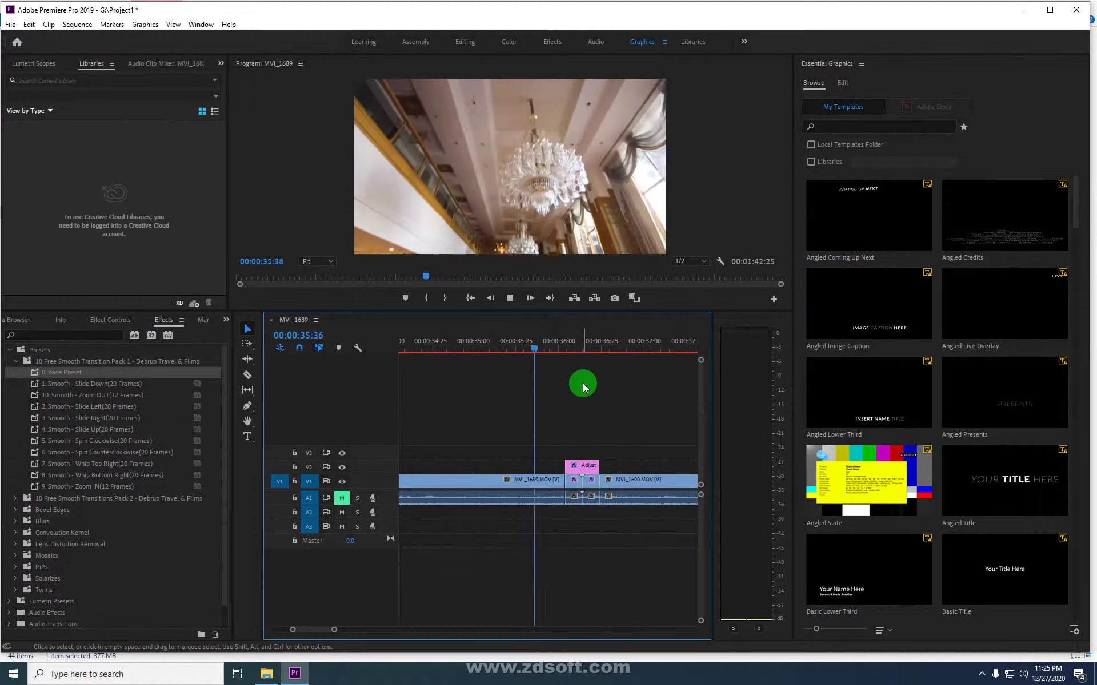
click(546, 359)
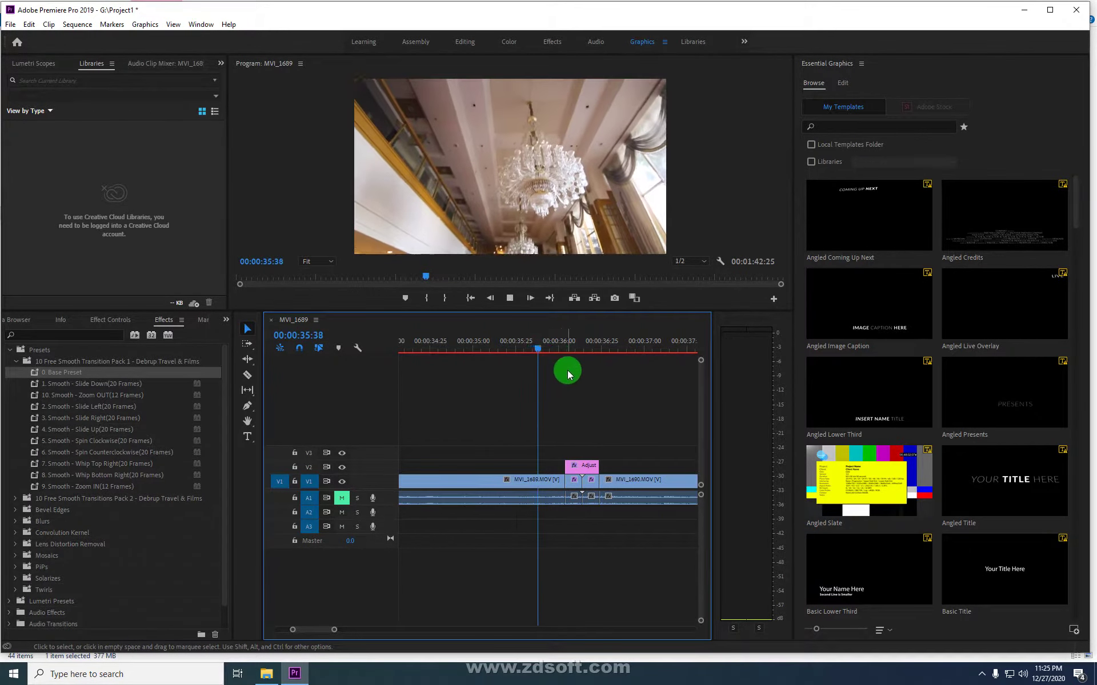
click(519, 350)
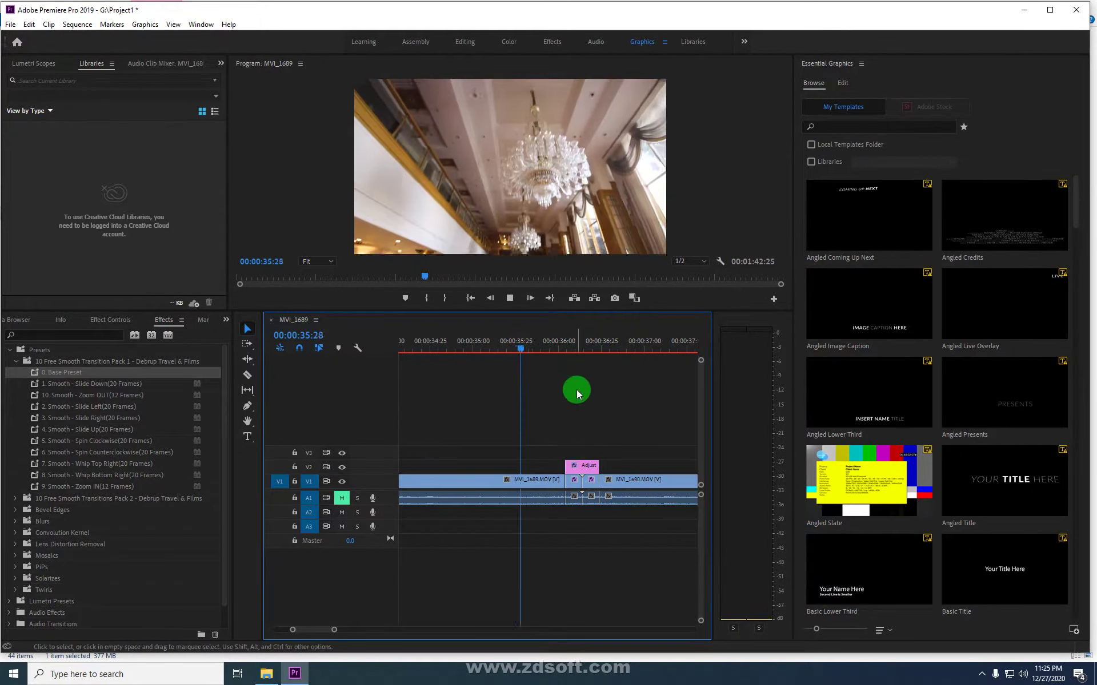
key(space)
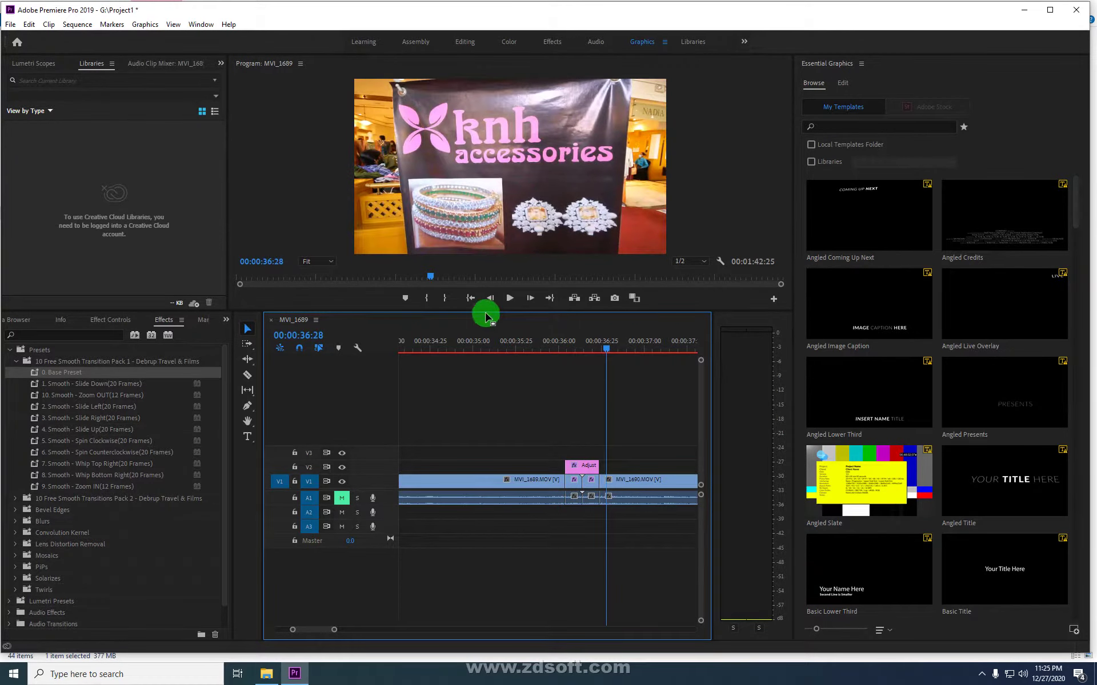
drag(485, 315, 539, 473)
click(539, 496)
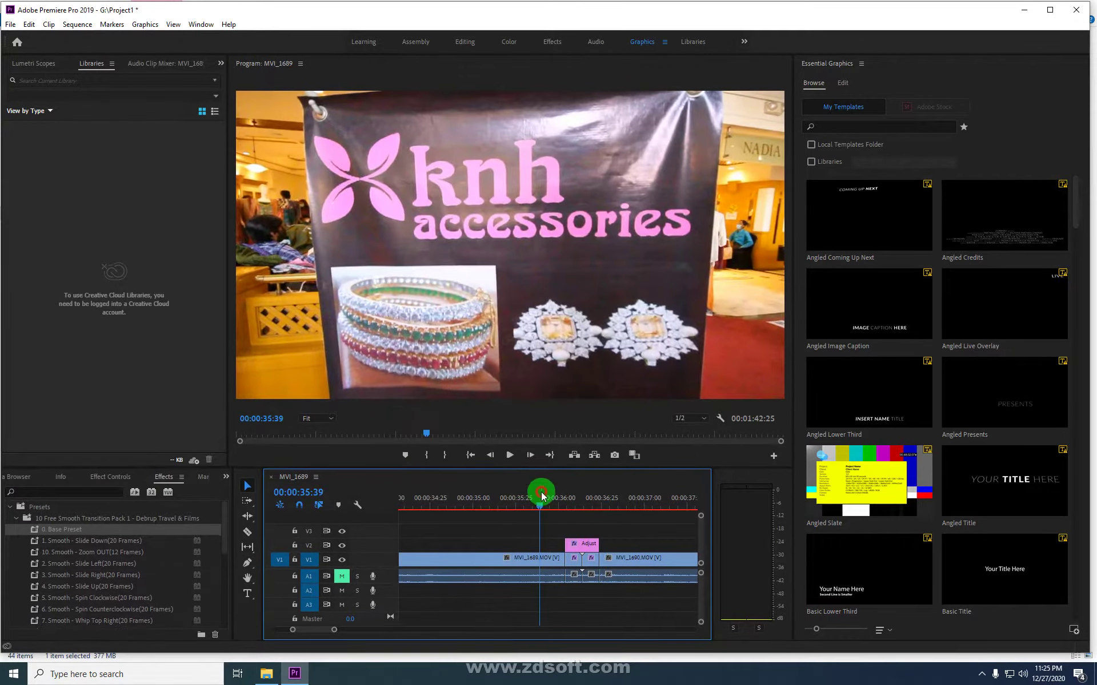
Replay from 00:00:35:20, stop at 00:00:35:19, and scrub across the cut to 00:00:36:33.
key(space)
click(507, 496)
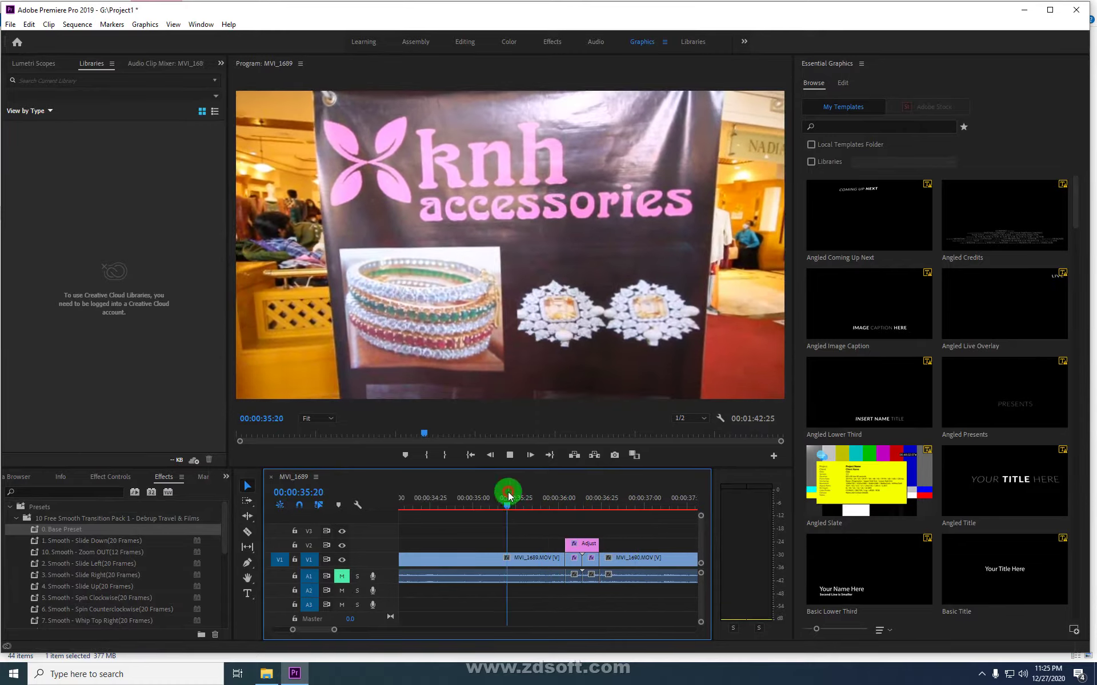
click(508, 497)
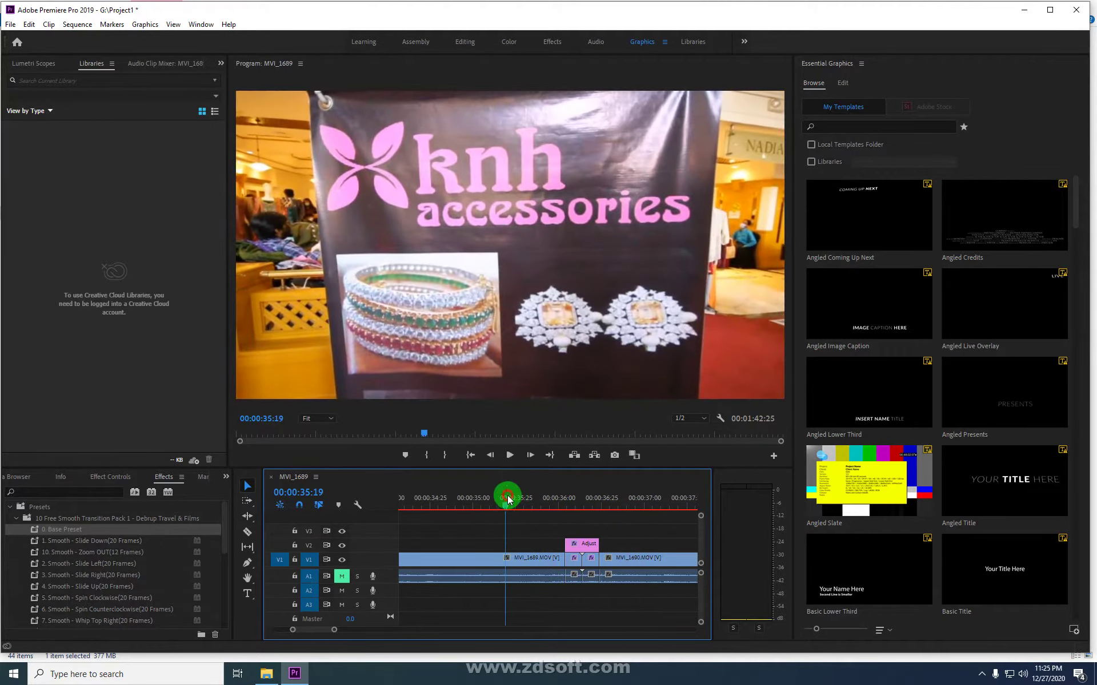
drag(507, 499, 616, 522)
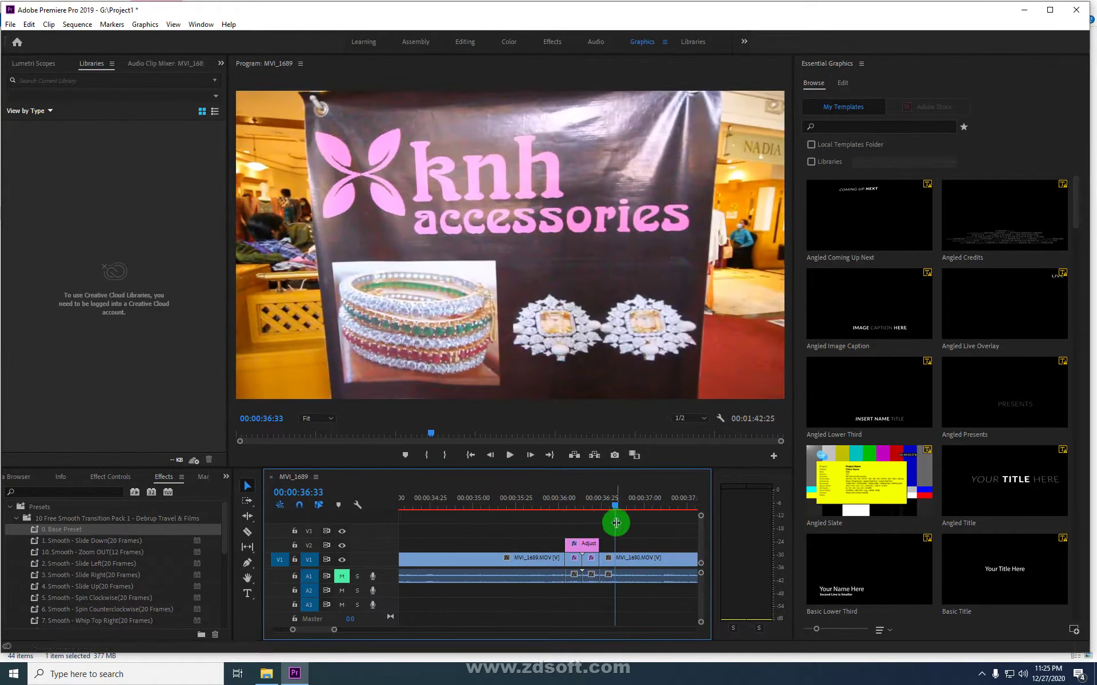